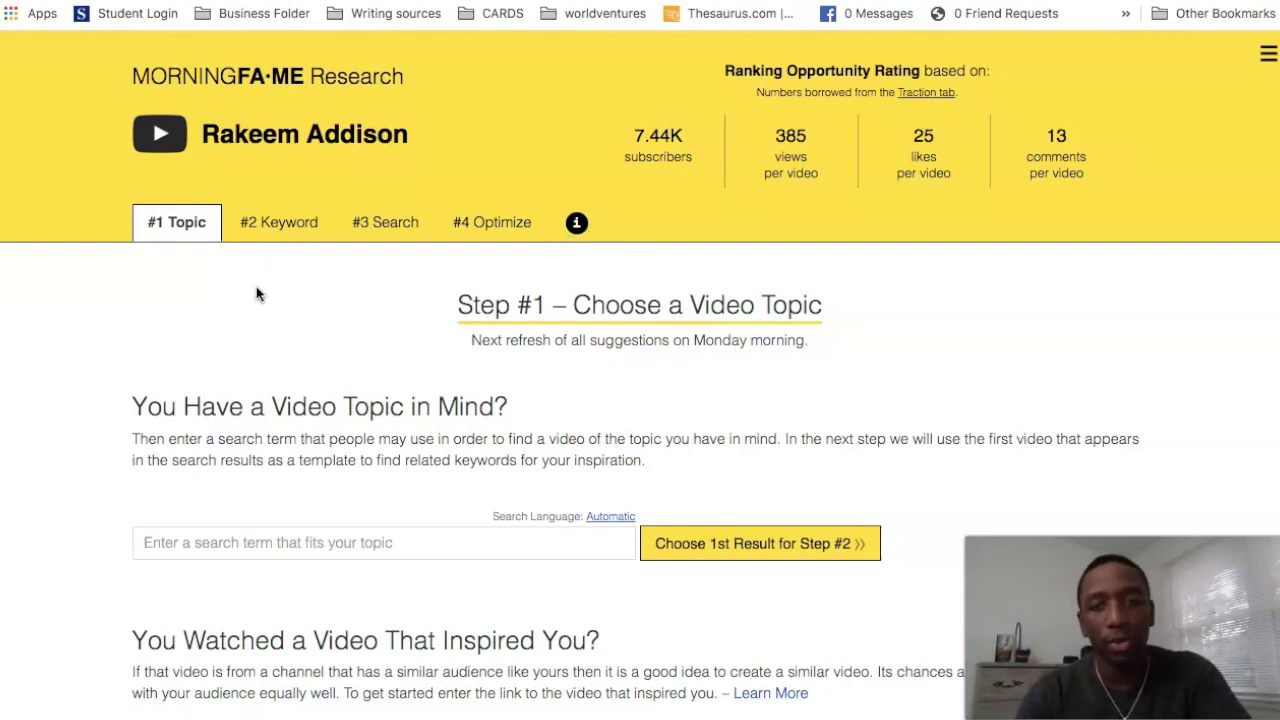
Step: View the search-term refinement page of Step #3 and return to the video topic page of Step #1
{"action": "scroll", "coordinate": [257, 293], "scroll_direction": "down", "scroll_amount": 1}
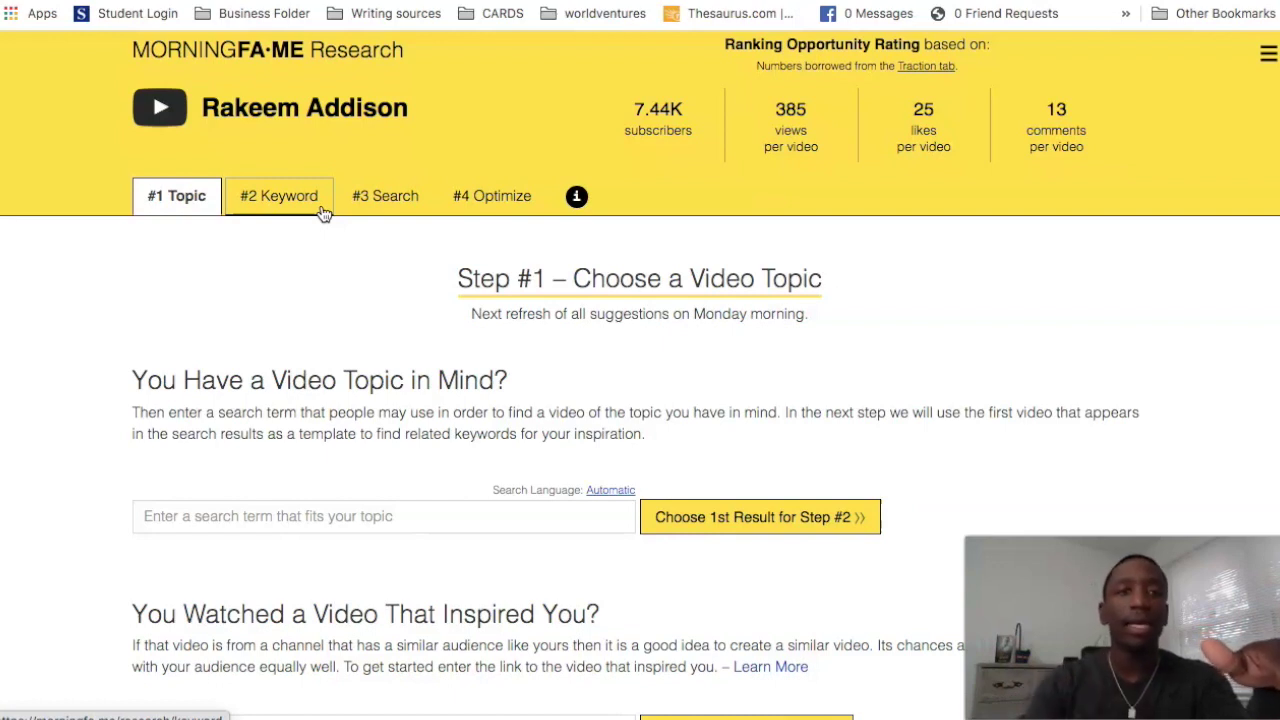
{"action": "left_click", "coordinate": [386, 198]}
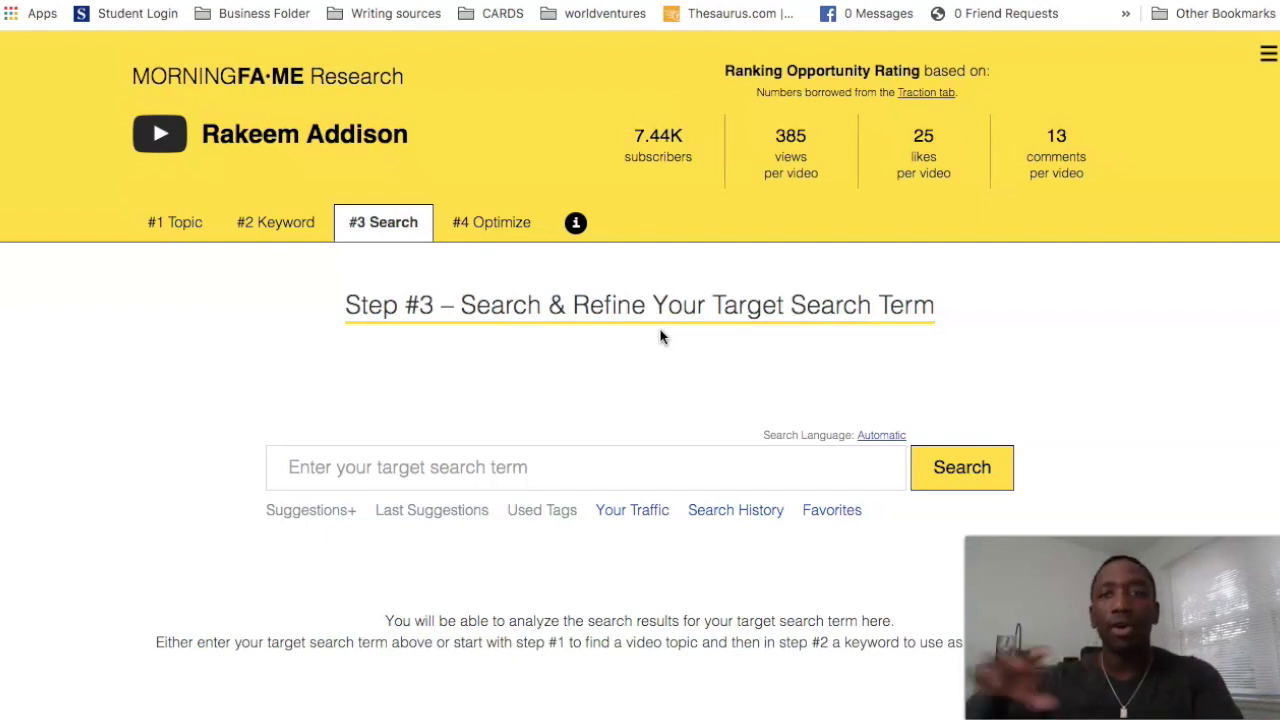
{"action": "left_click", "coordinate": [188, 231]}
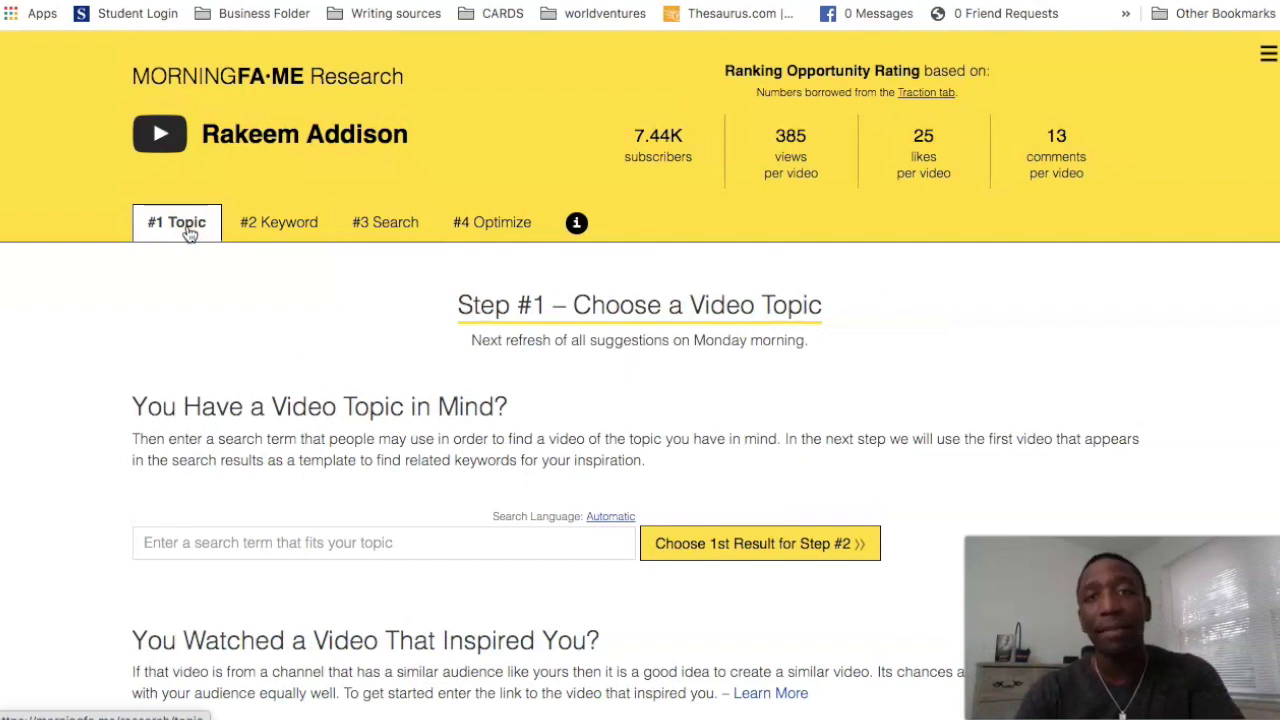
Step: Enter "affiliate marketing" as the video topic search term and generate keyword suggestions for Step #2
{"action": "scroll", "coordinate": [343, 220], "scroll_direction": "down", "scroll_amount": 3}
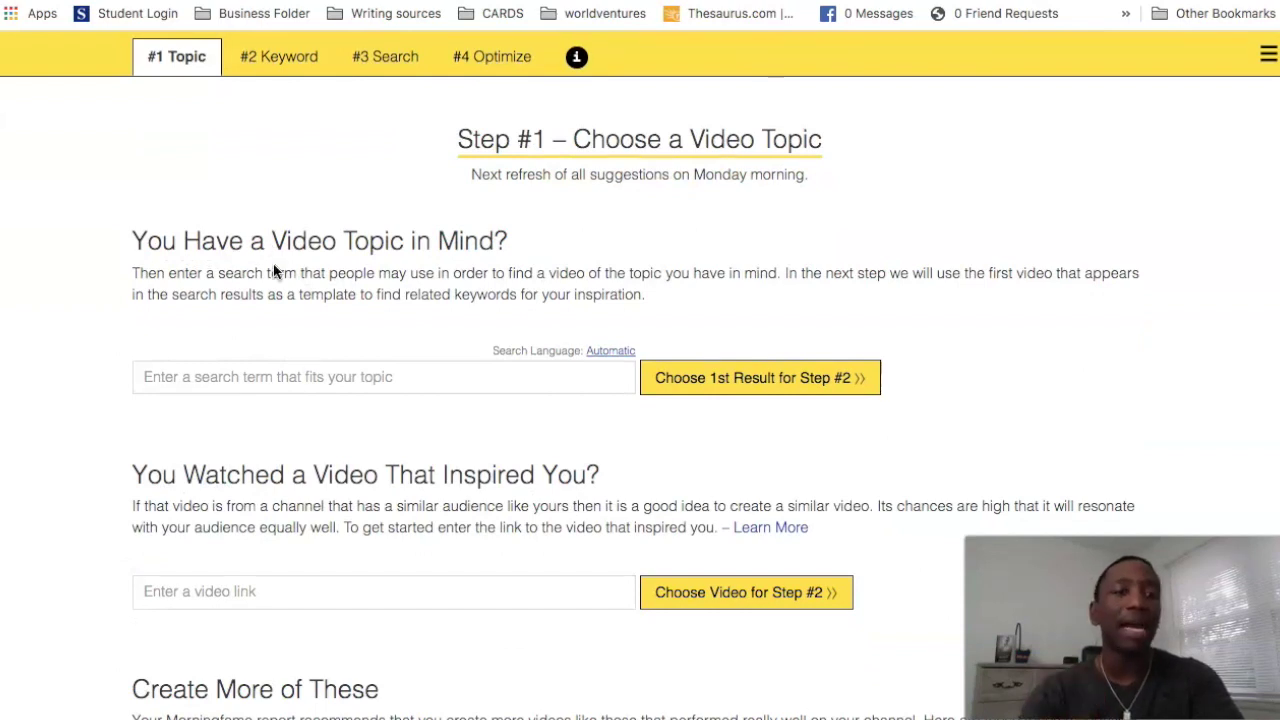
{"action": "left_click", "coordinate": [233, 385]}
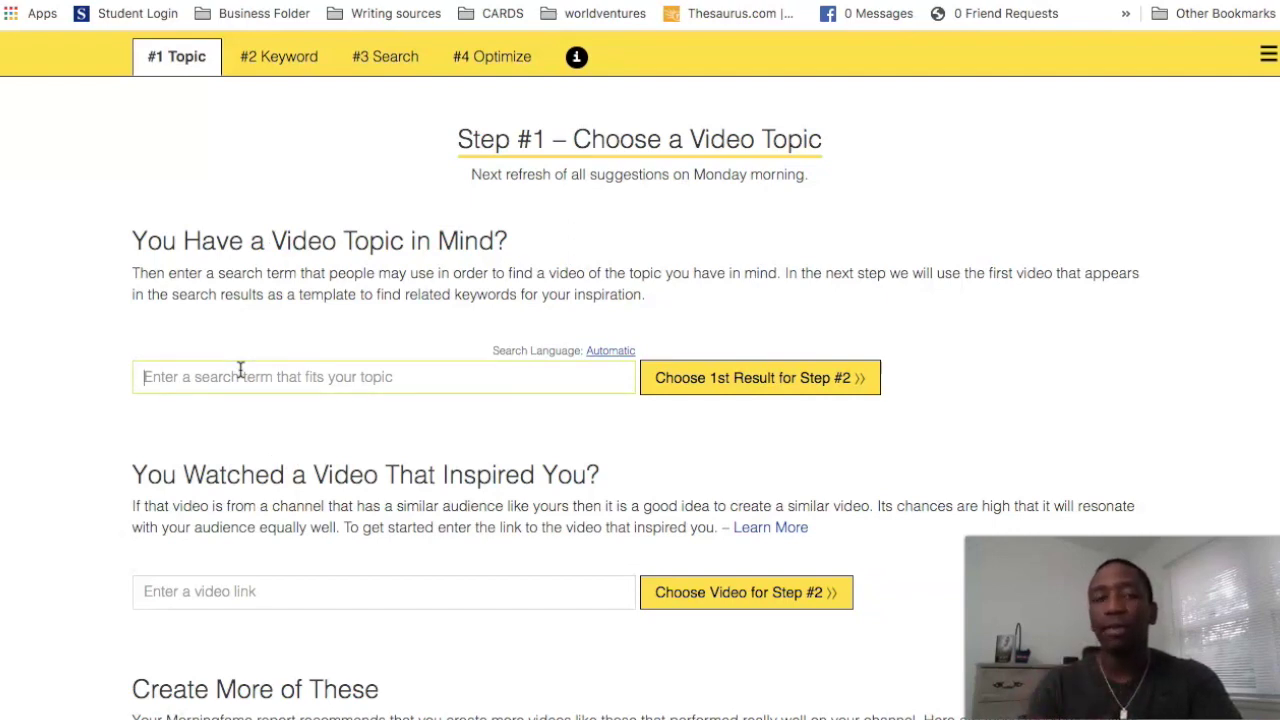
{"action": "type", "text": "affiliate"}
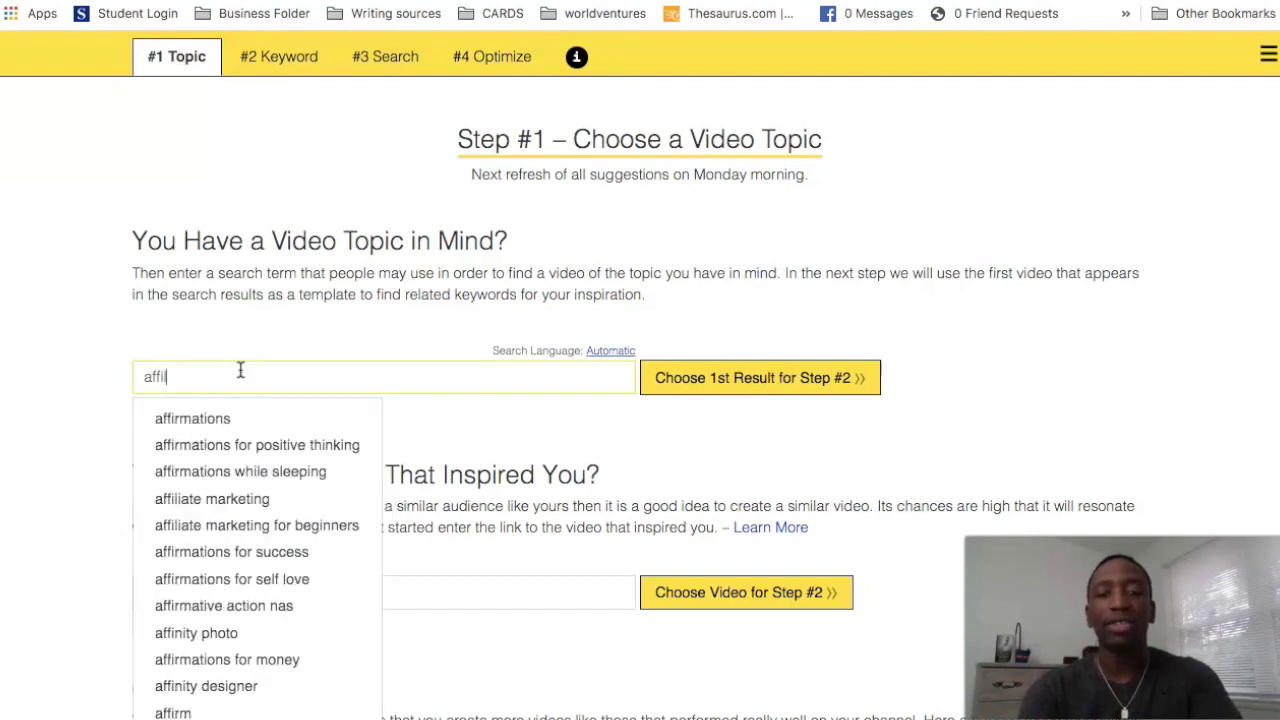
{"action": "left_click", "coordinate": [260, 428]}
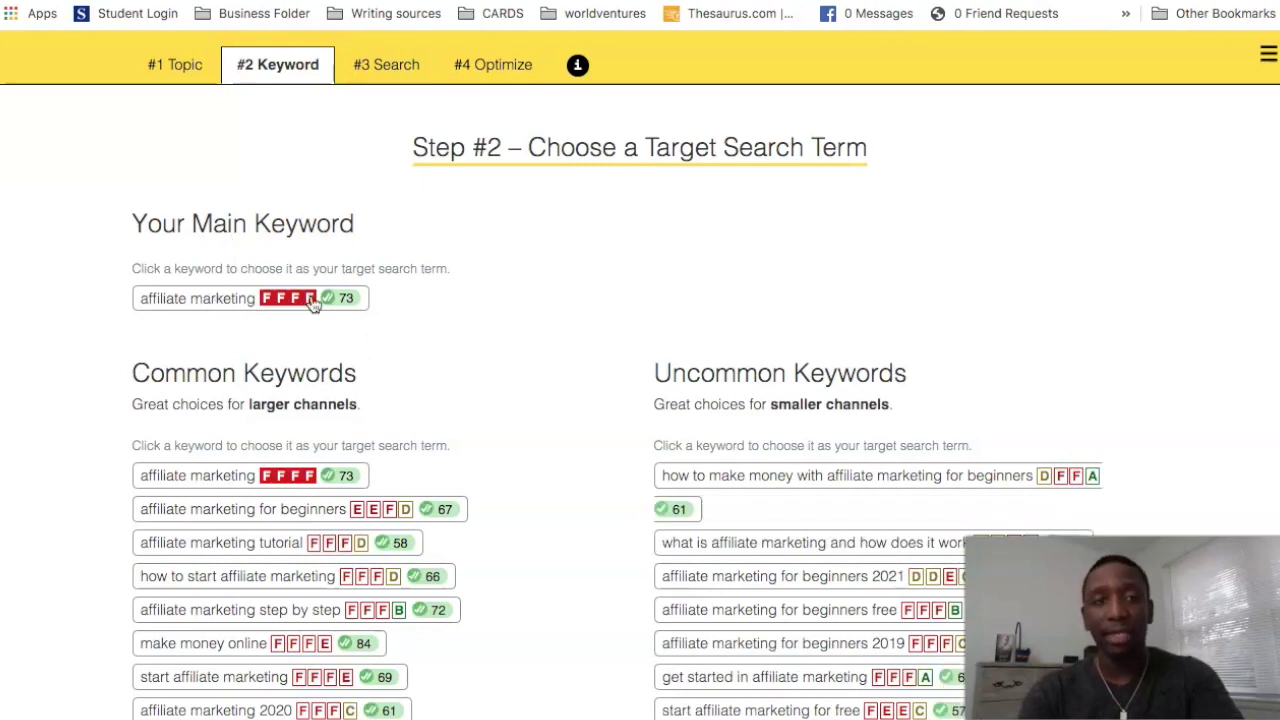
Step: Review the common and uncommon keywords, the hashtags and the top ranking video's keywords for affiliate marketing
{"action": "scroll", "coordinate": [366, 337], "scroll_direction": "down", "scroll_amount": 3}
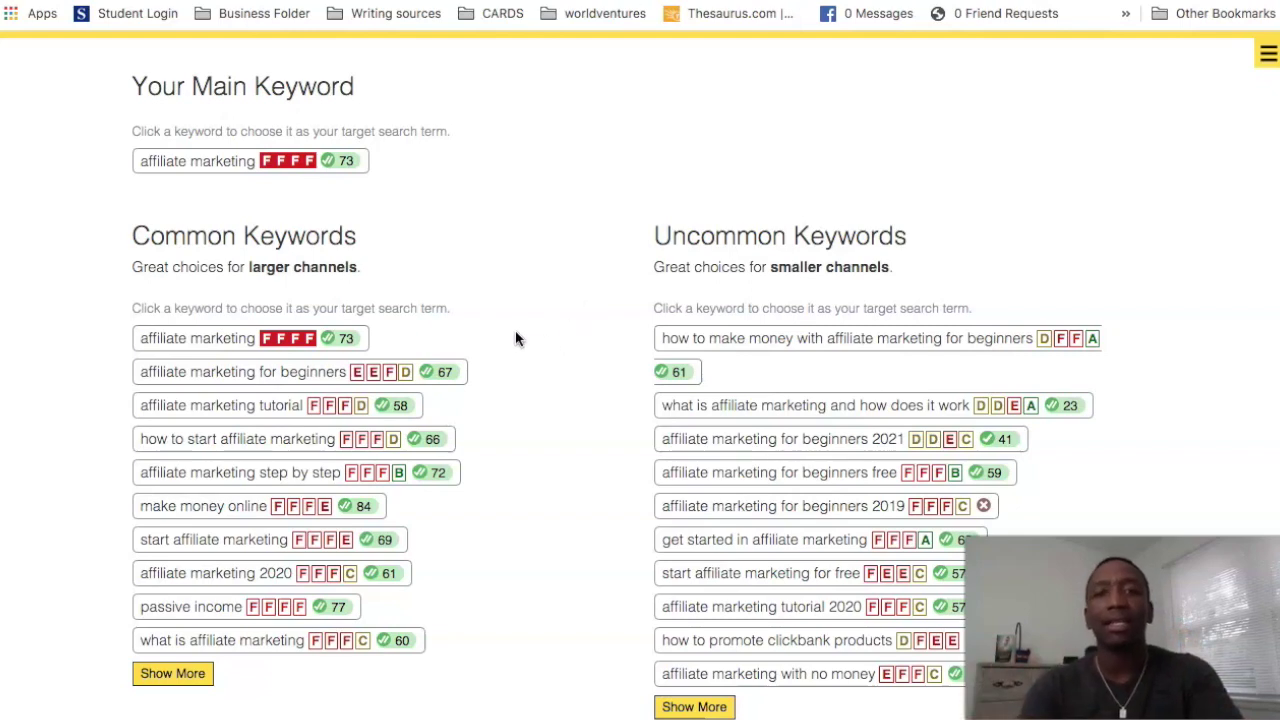
{"action": "scroll", "coordinate": [513, 317], "scroll_direction": "down", "scroll_amount": 5}
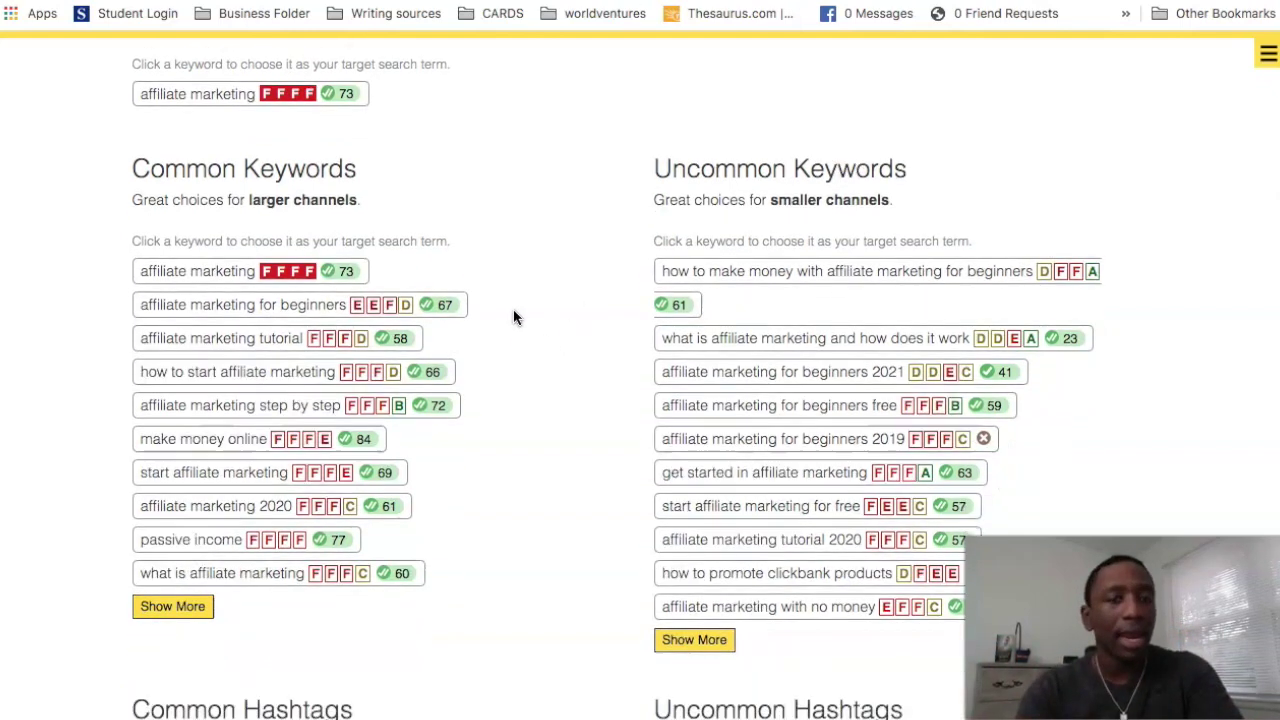
{"action": "scroll", "coordinate": [513, 317], "scroll_direction": "down", "scroll_amount": 2}
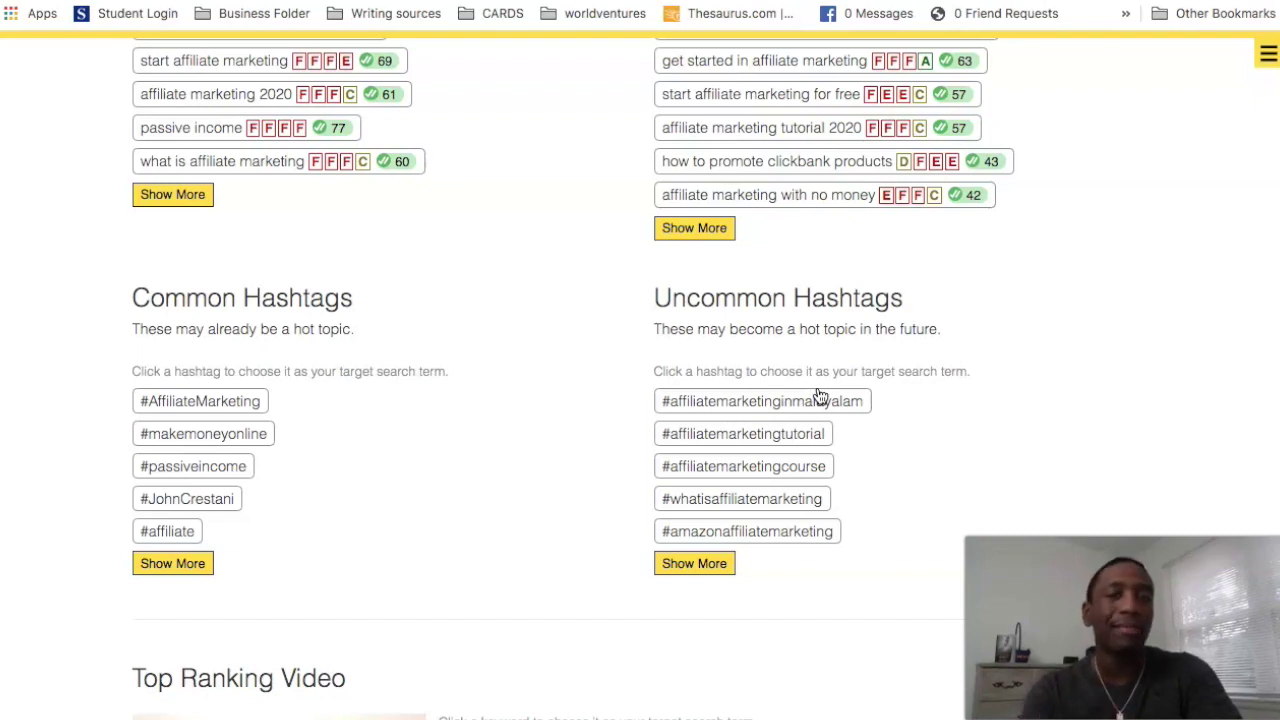
{"action": "scroll", "coordinate": [818, 396], "scroll_direction": "down", "scroll_amount": 5}
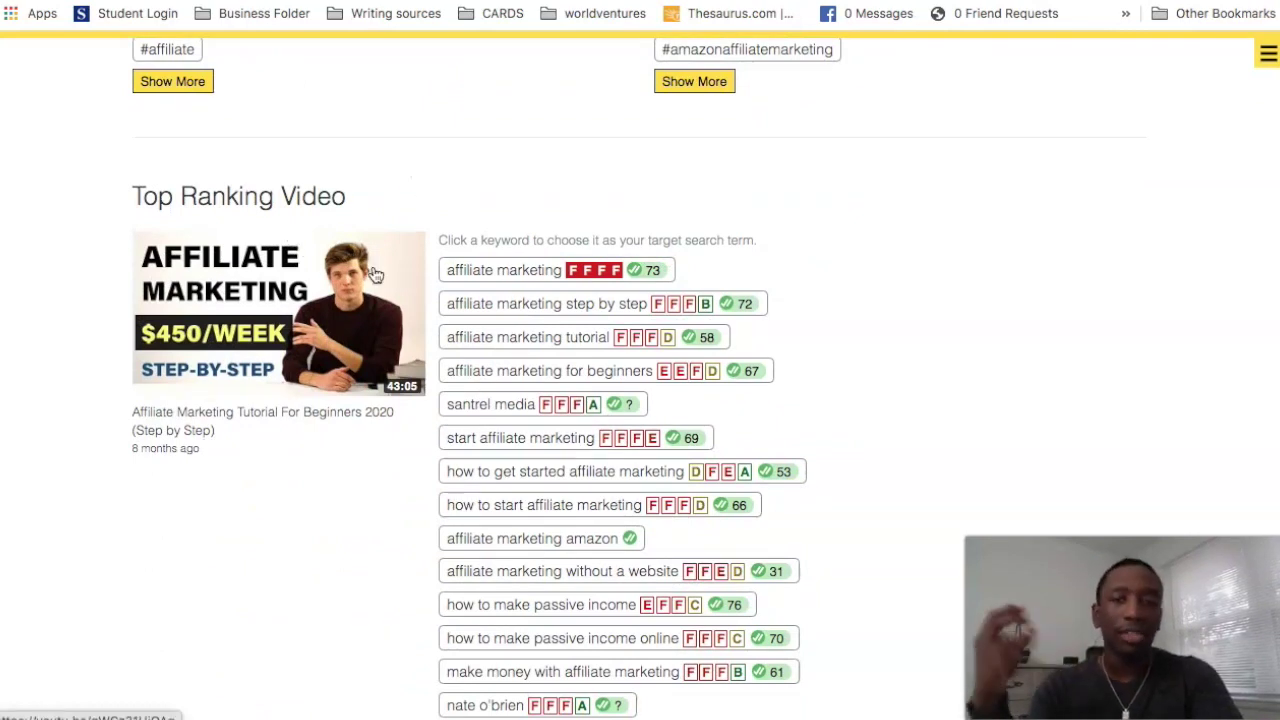
{"action": "scroll", "coordinate": [600, 474], "scroll_direction": "down", "scroll_amount": 3}
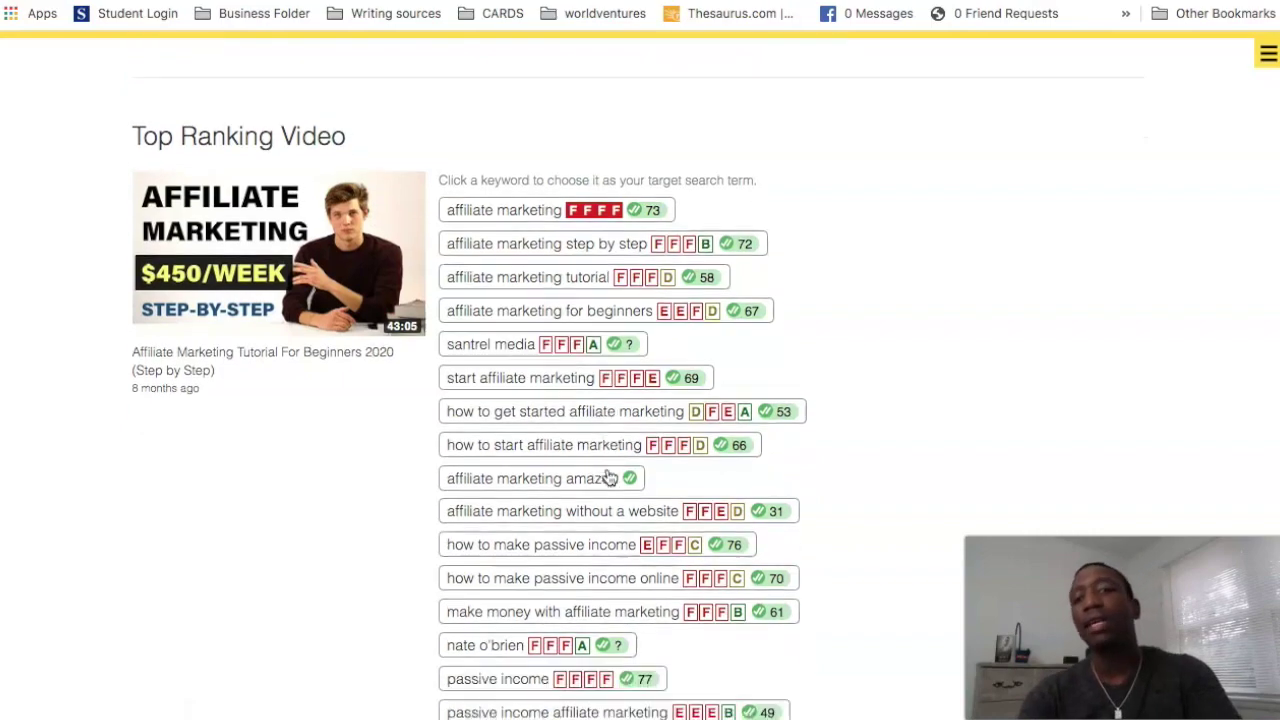
{"action": "scroll", "coordinate": [617, 388], "scroll_direction": "up", "scroll_amount": 10}
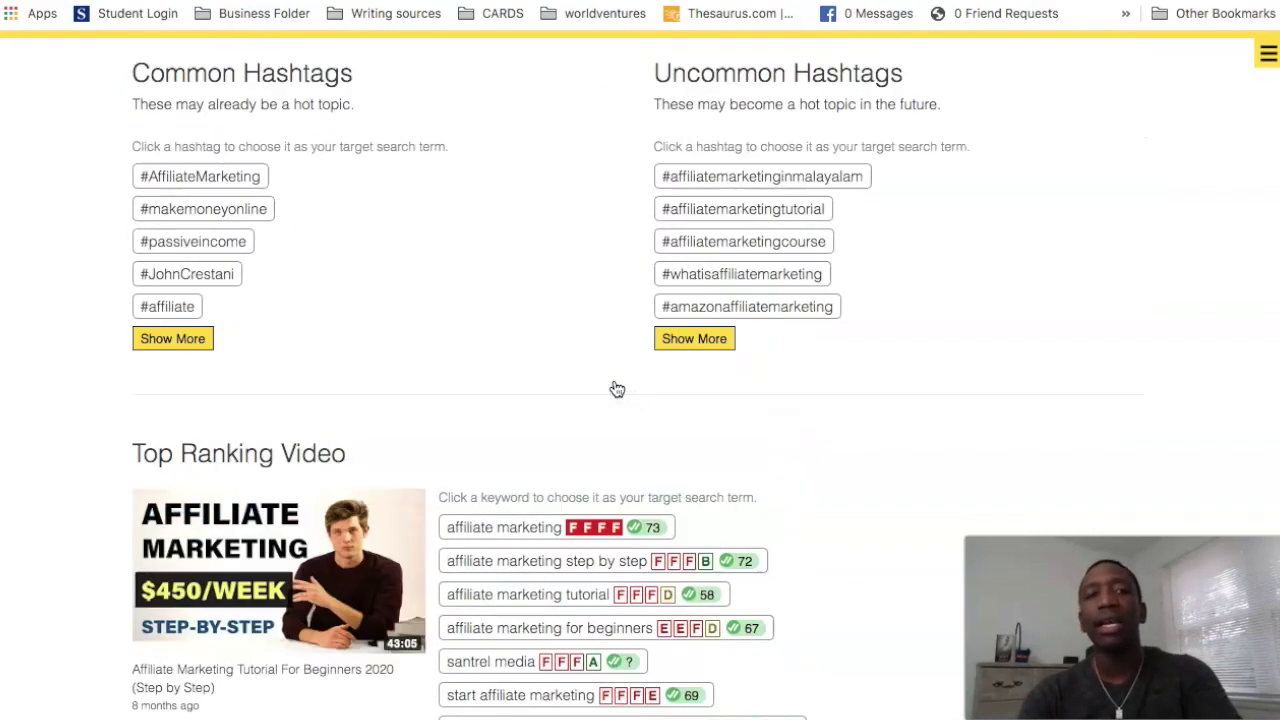
{"action": "scroll", "coordinate": [617, 388], "scroll_direction": "up", "scroll_amount": 4}
{"action": "scroll", "coordinate": [617, 388], "scroll_direction": "down", "scroll_amount": 5}
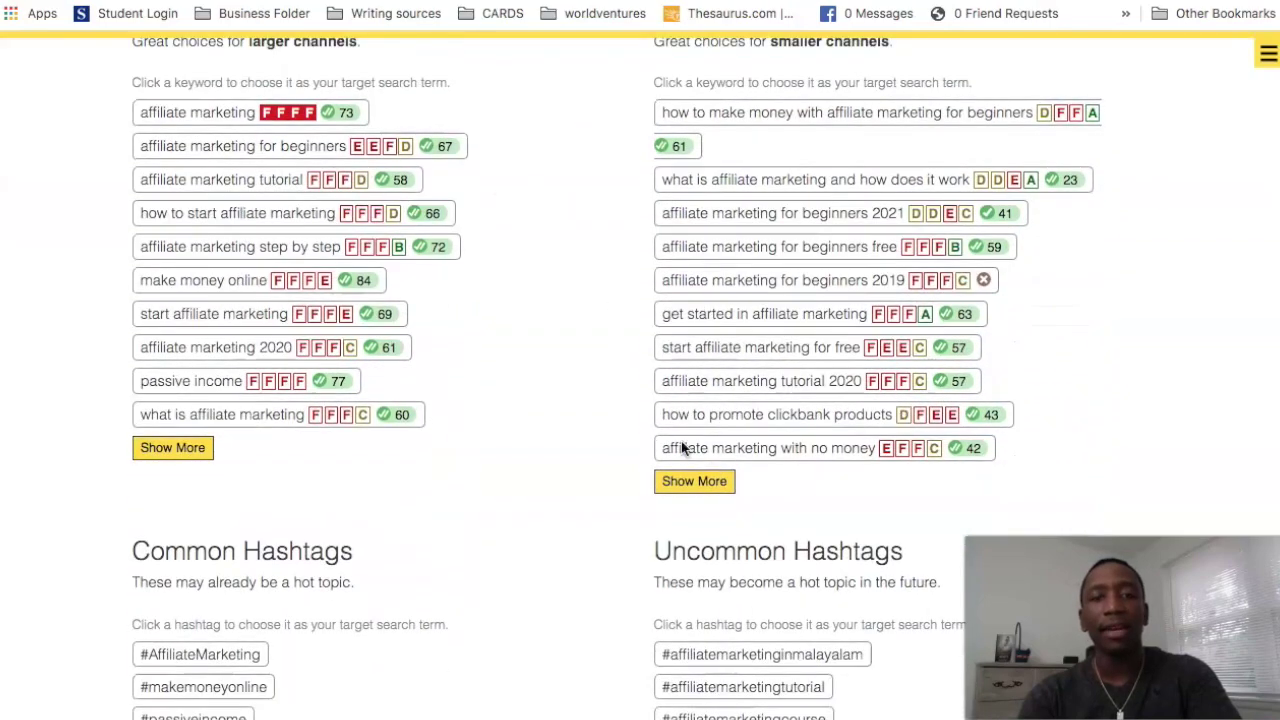
Step: Expand the uncommon keywords list and look through the additional suggestions for smaller channels
{"action": "left_click", "coordinate": [702, 484]}
{"action": "scroll", "coordinate": [1071, 434], "scroll_direction": "down", "scroll_amount": 3}
{"action": "scroll", "coordinate": [1071, 434], "scroll_direction": "down", "scroll_amount": 1}
{"action": "left_click", "coordinate": [694, 377]}
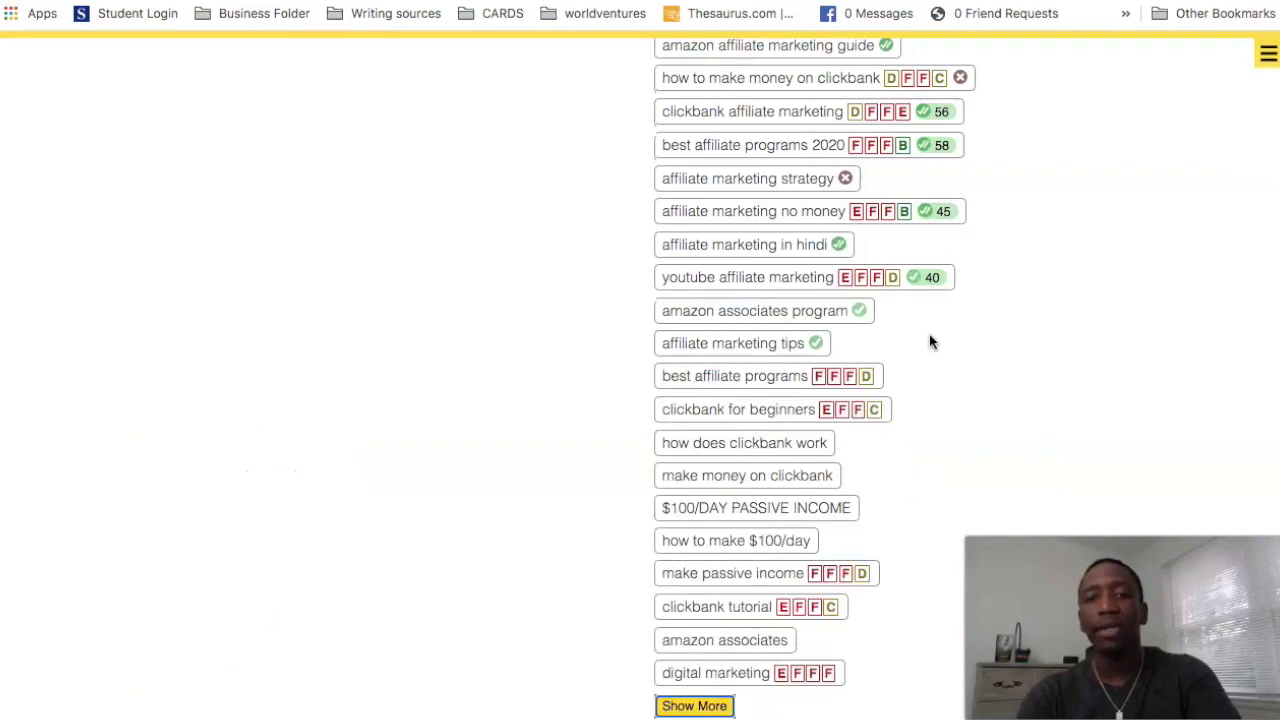
{"action": "scroll", "coordinate": [1026, 346], "scroll_direction": "down", "scroll_amount": 2}
{"action": "scroll", "coordinate": [1026, 346], "scroll_direction": "down", "scroll_amount": 1}
{"action": "scroll", "coordinate": [1026, 346], "scroll_direction": "up", "scroll_amount": 1}
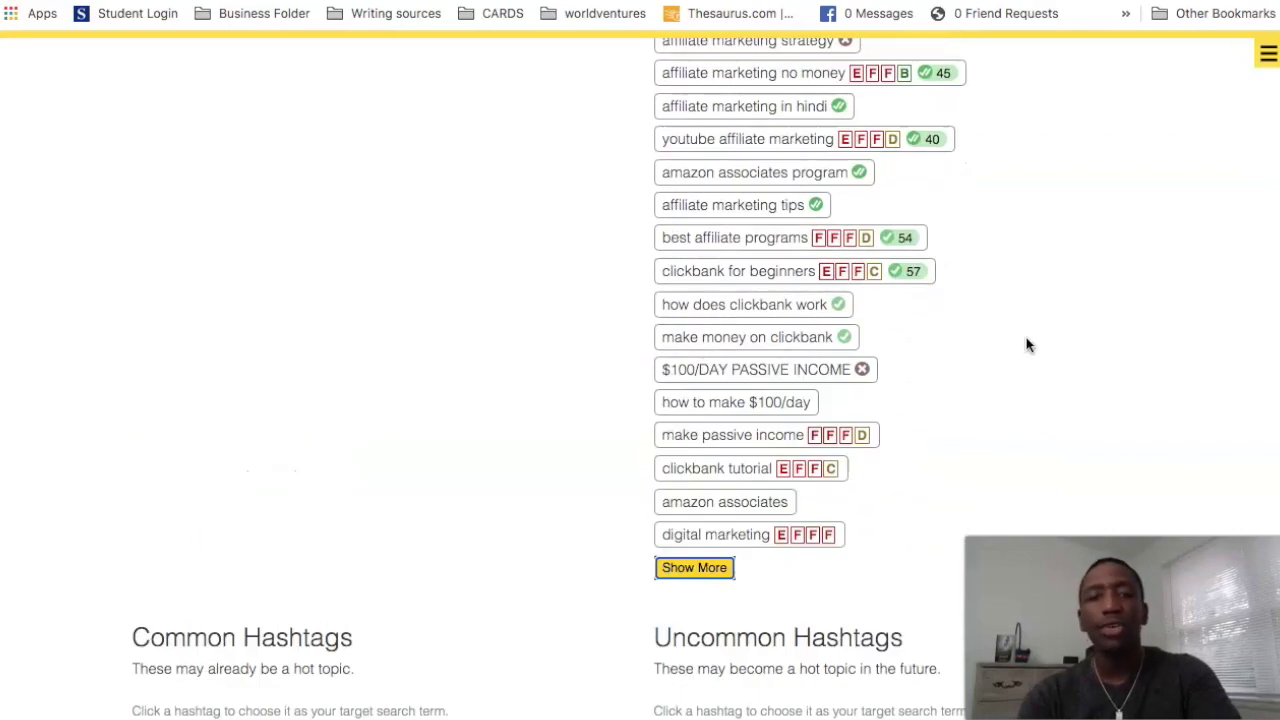
Step: Expand the common keywords list and look through the additional suggestions for larger channels
{"action": "scroll", "coordinate": [1026, 346], "scroll_direction": "up", "scroll_amount": 10}
{"action": "left_click", "coordinate": [172, 595]}
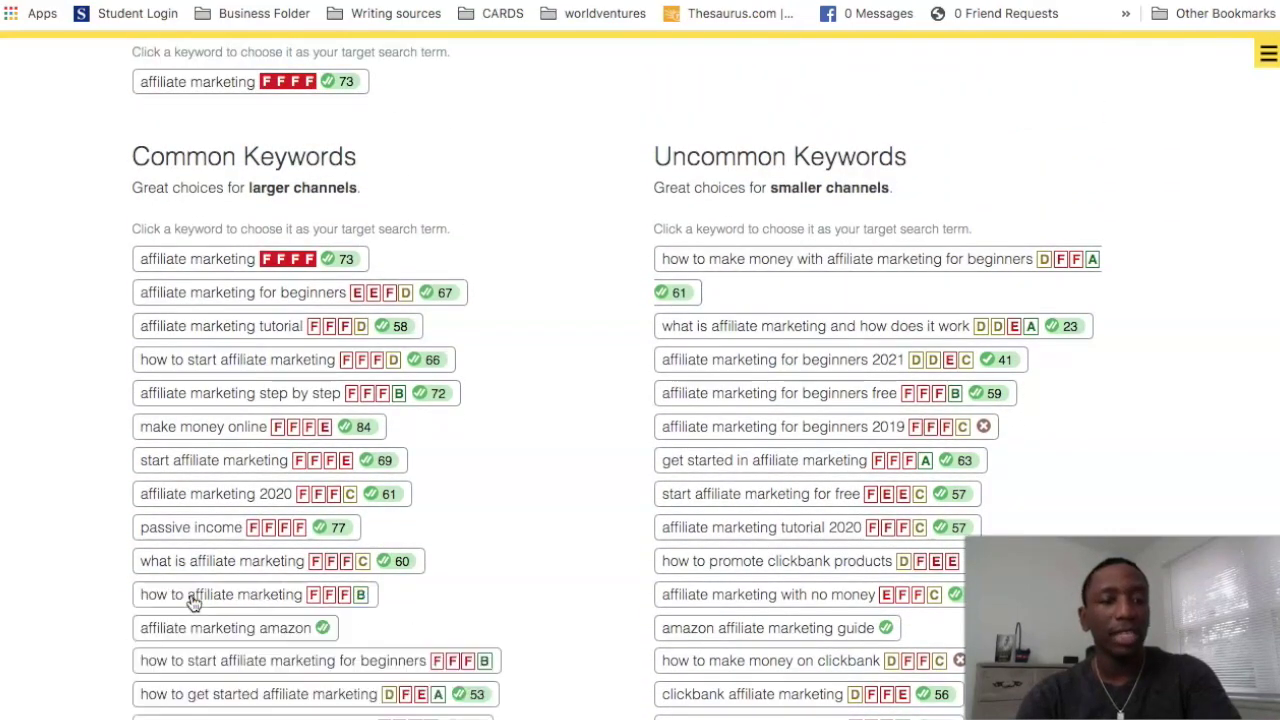
{"action": "scroll", "coordinate": [571, 515], "scroll_direction": "down", "scroll_amount": 4}
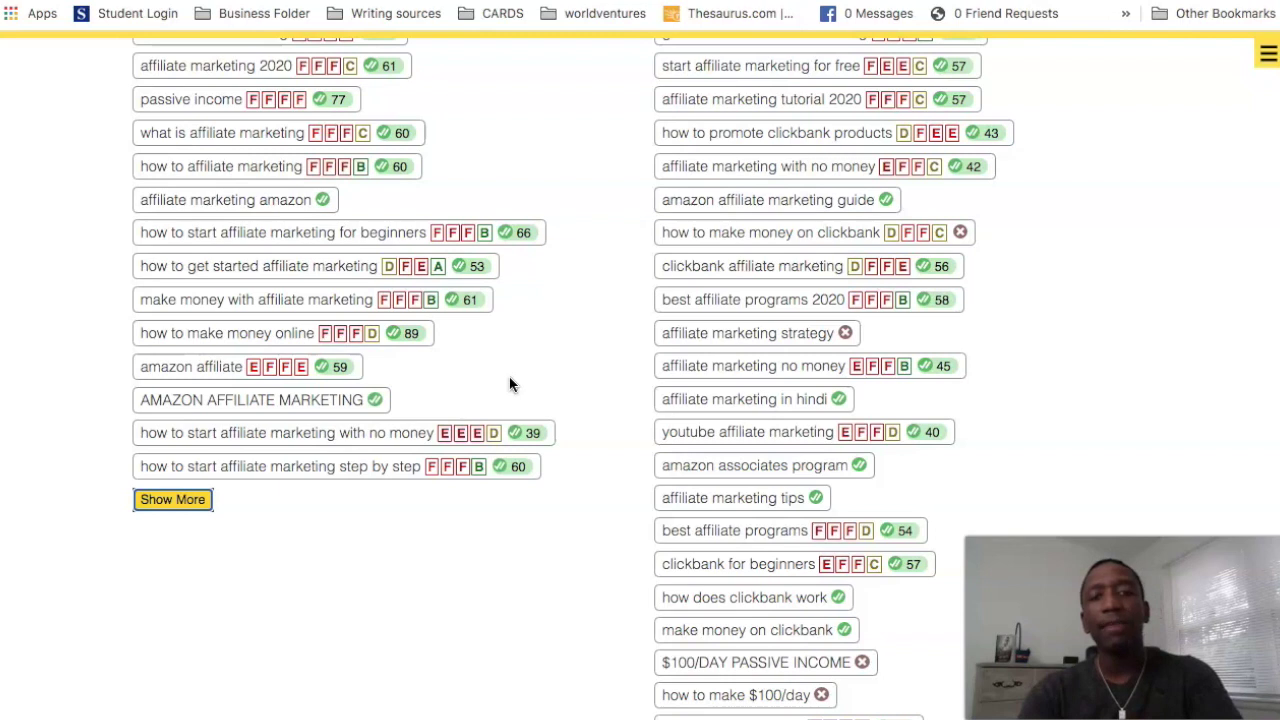
Step: Run a Quick Look Up on the common keyword "AMAZON AFFILIATE MARKETING" to check its ranking opportunity rating
{"action": "left_click", "coordinate": [320, 400]}
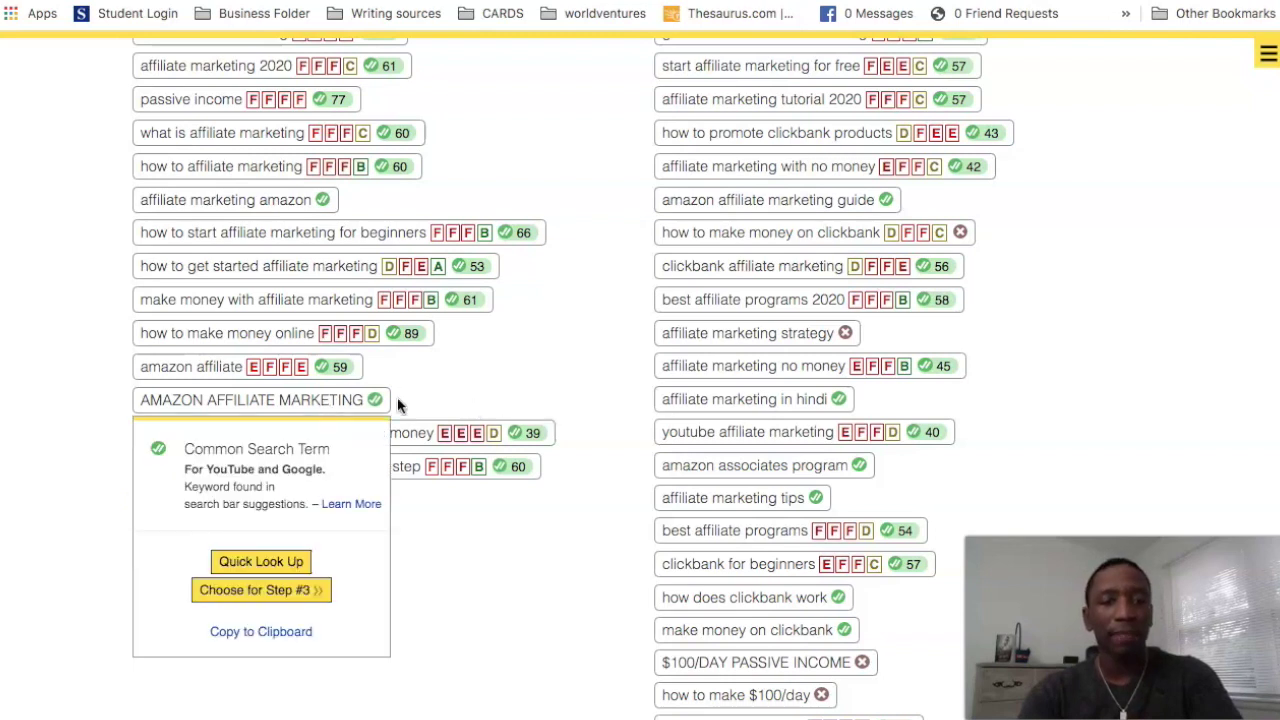
{"action": "left_click", "coordinate": [259, 563]}
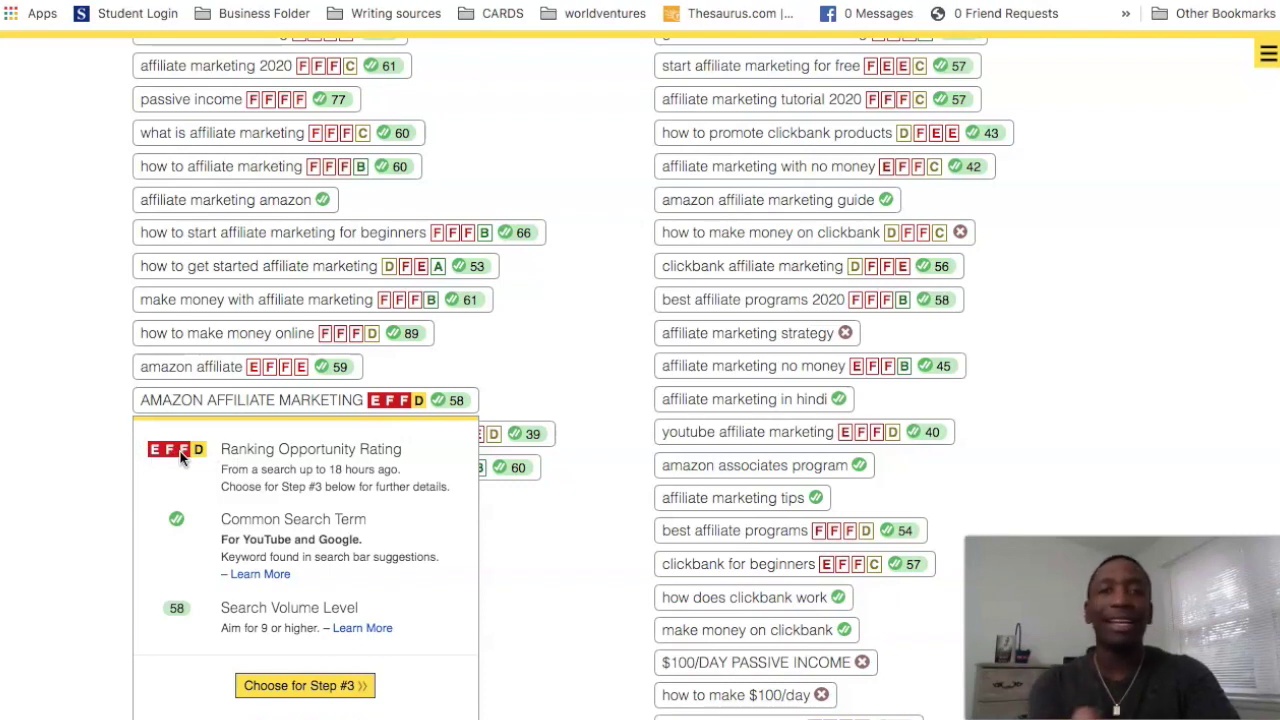
{"action": "scroll", "coordinate": [583, 374], "scroll_direction": "down", "scroll_amount": 1}
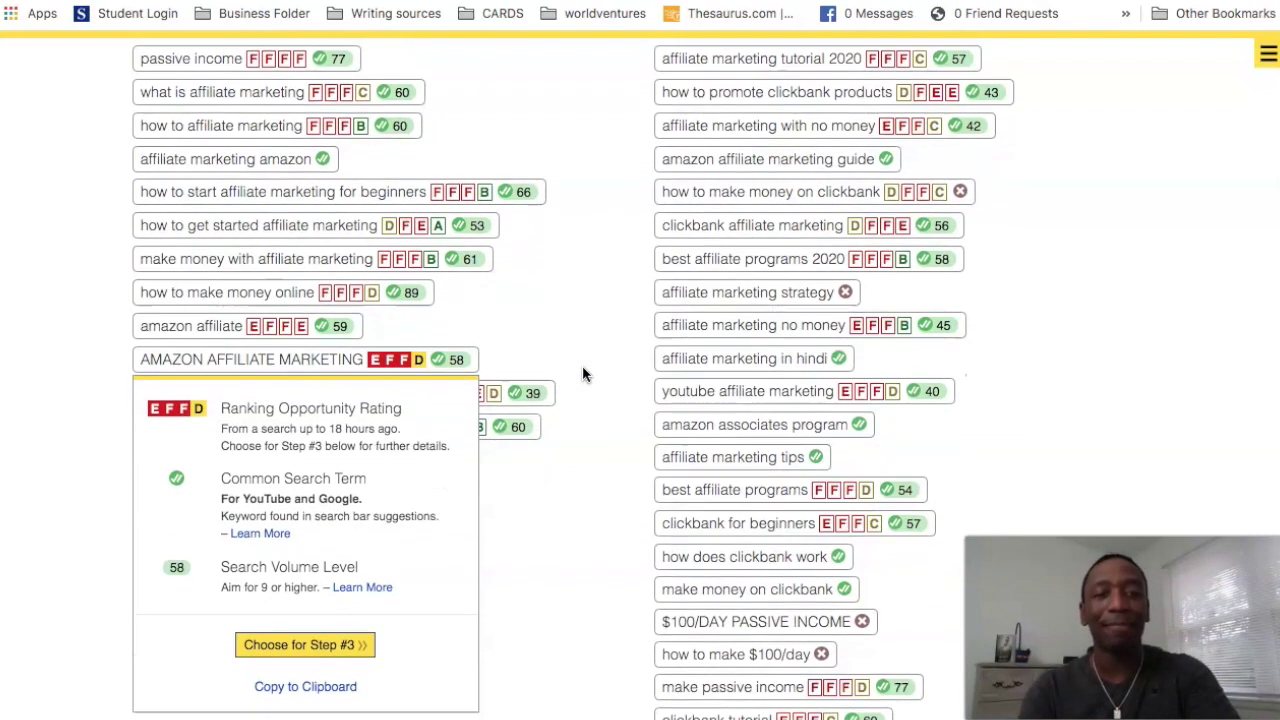
Step: Run a Quick Look Up on the uncommon keyword "what is affiliate marketing and how does it work" and choose it for Step #3
{"action": "scroll", "coordinate": [583, 374], "scroll_direction": "up", "scroll_amount": 6}
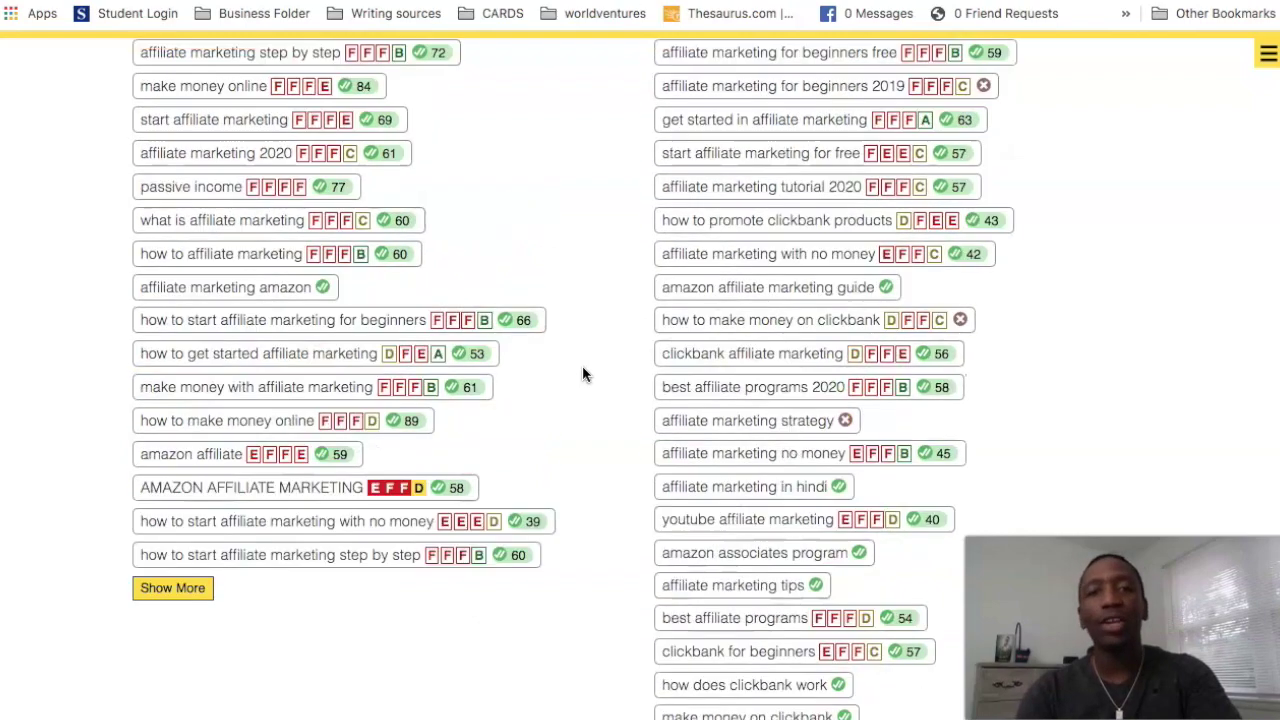
{"action": "scroll", "coordinate": [583, 374], "scroll_direction": "down", "scroll_amount": 3}
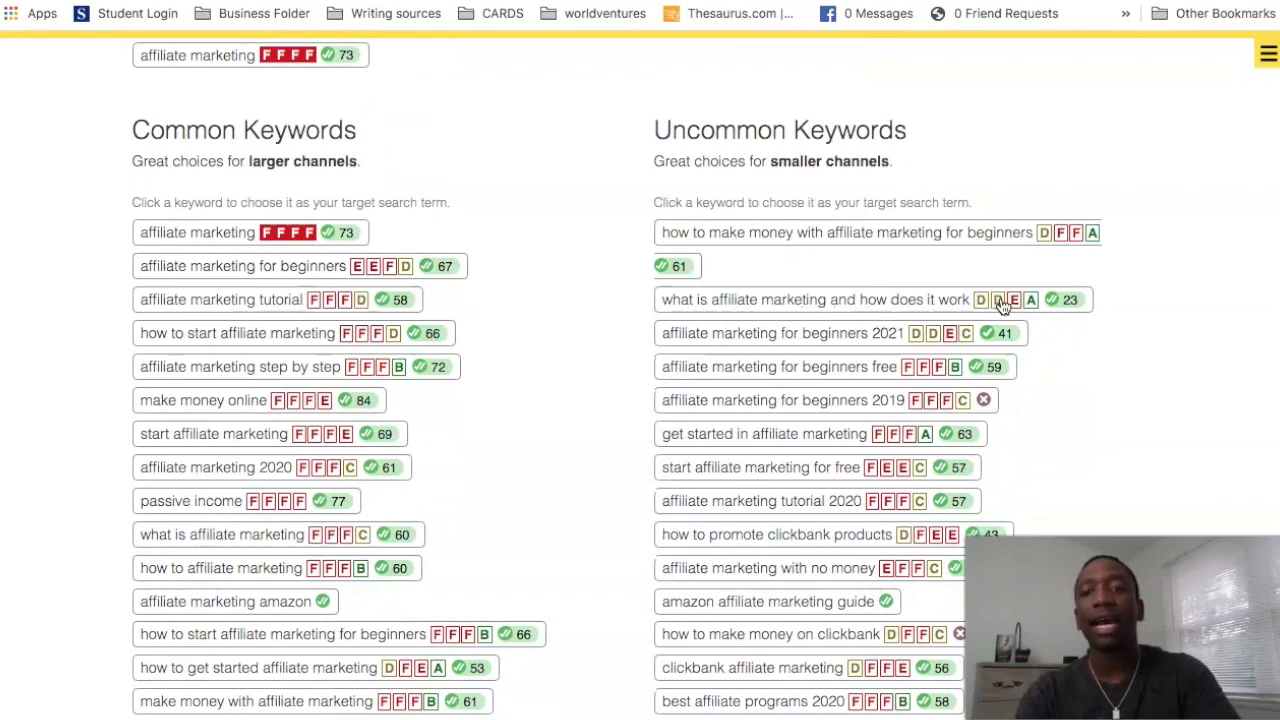
{"action": "left_click", "coordinate": [926, 302]}
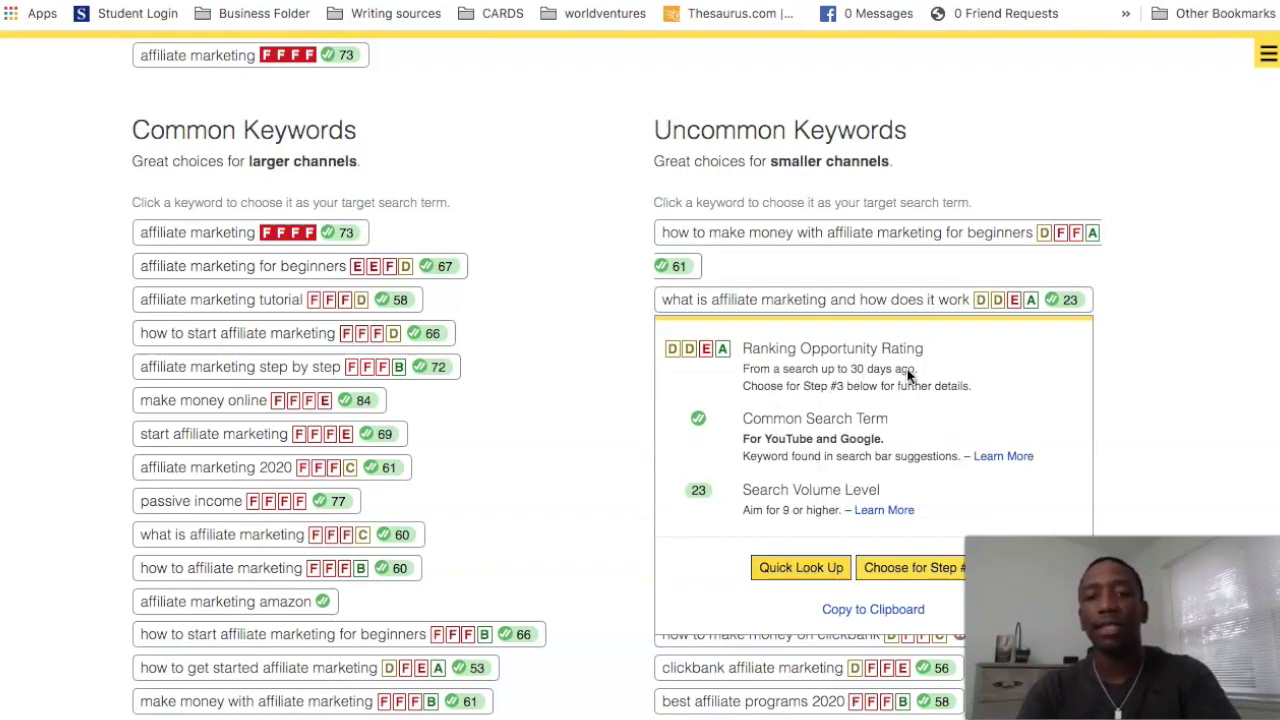
{"action": "left_click", "coordinate": [787, 570]}
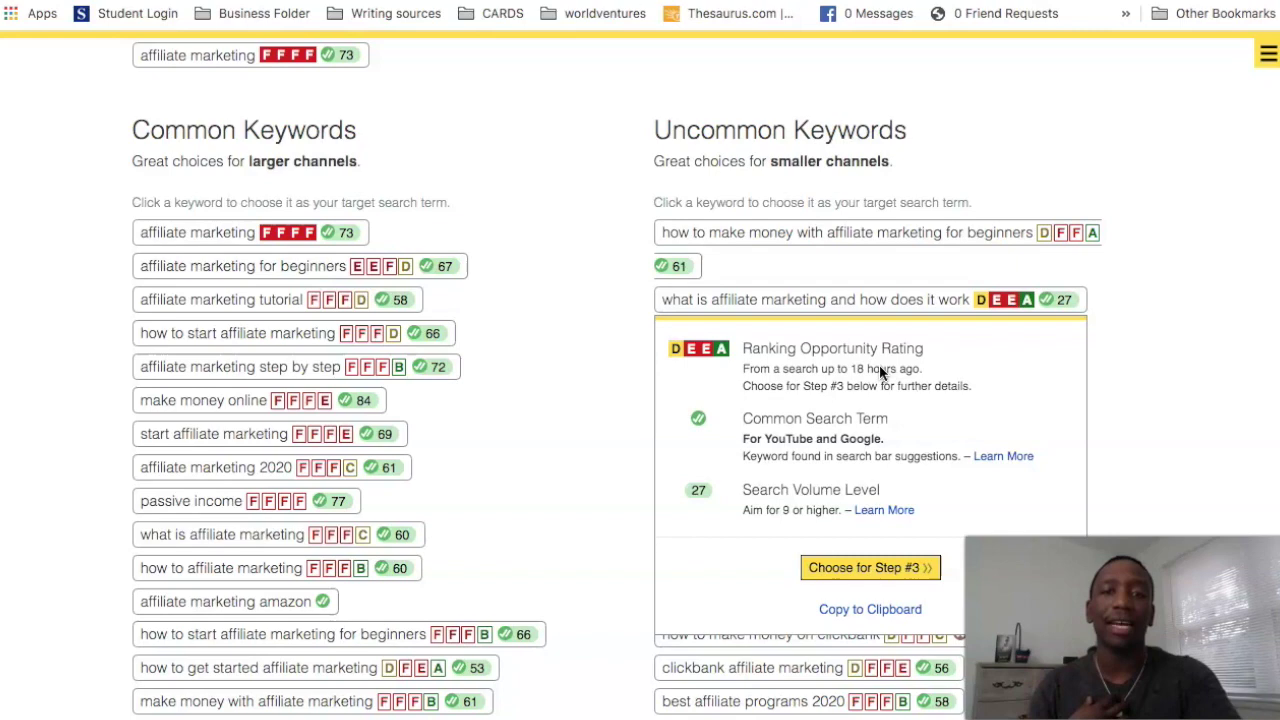
{"action": "left_click", "coordinate": [852, 568]}
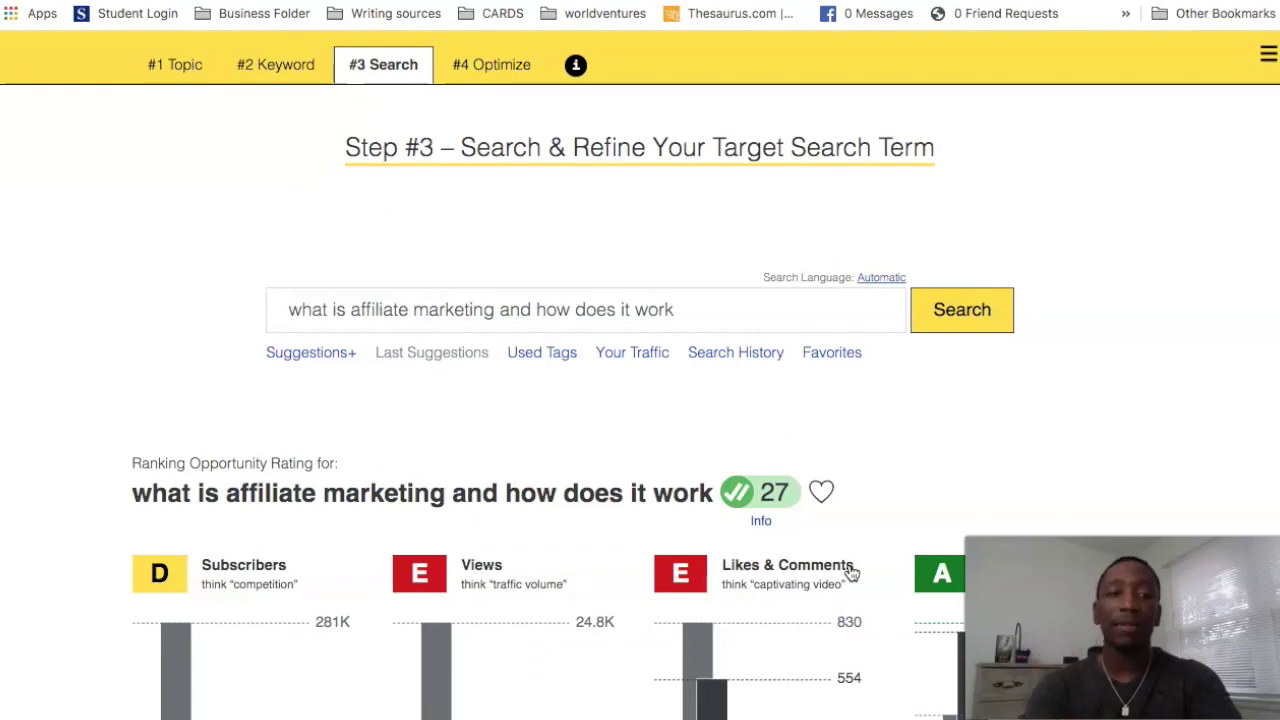
Step: Review the target search term's ranking opportunity grades and search volume info, and choose the term for Step #4
{"action": "scroll", "coordinate": [686, 386], "scroll_direction": "down", "scroll_amount": 3}
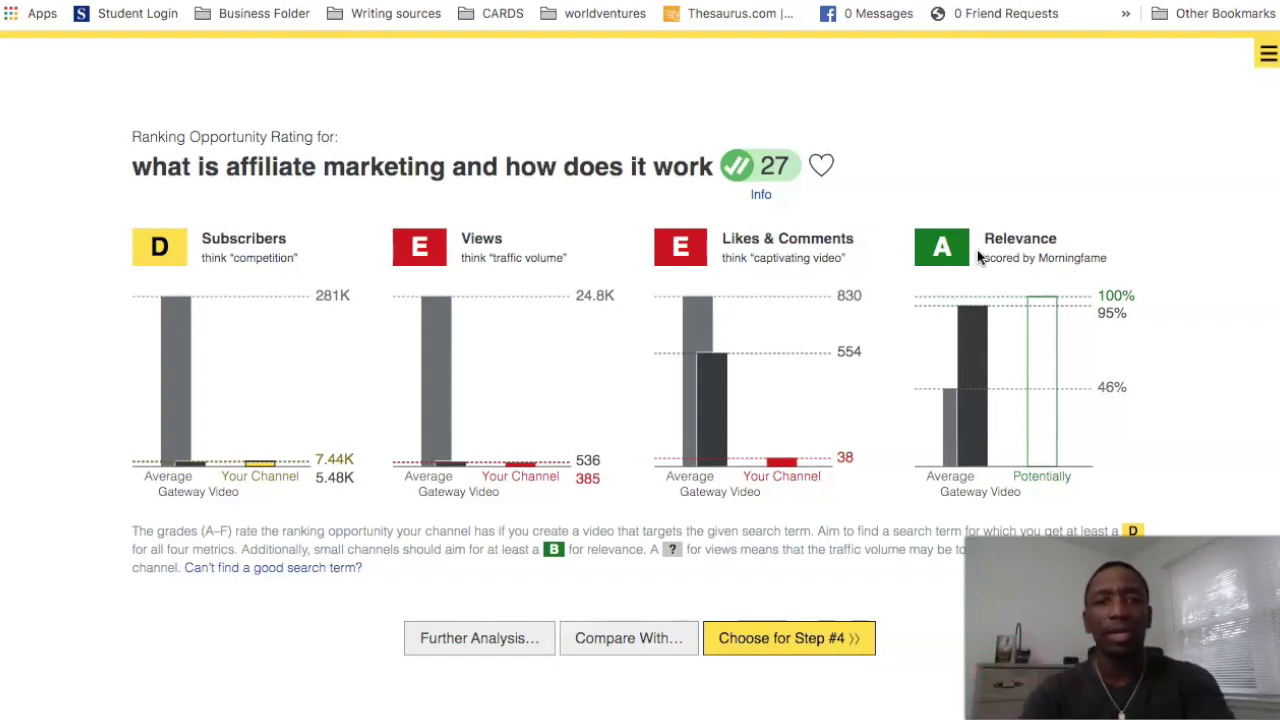
{"action": "left_click", "coordinate": [762, 201]}
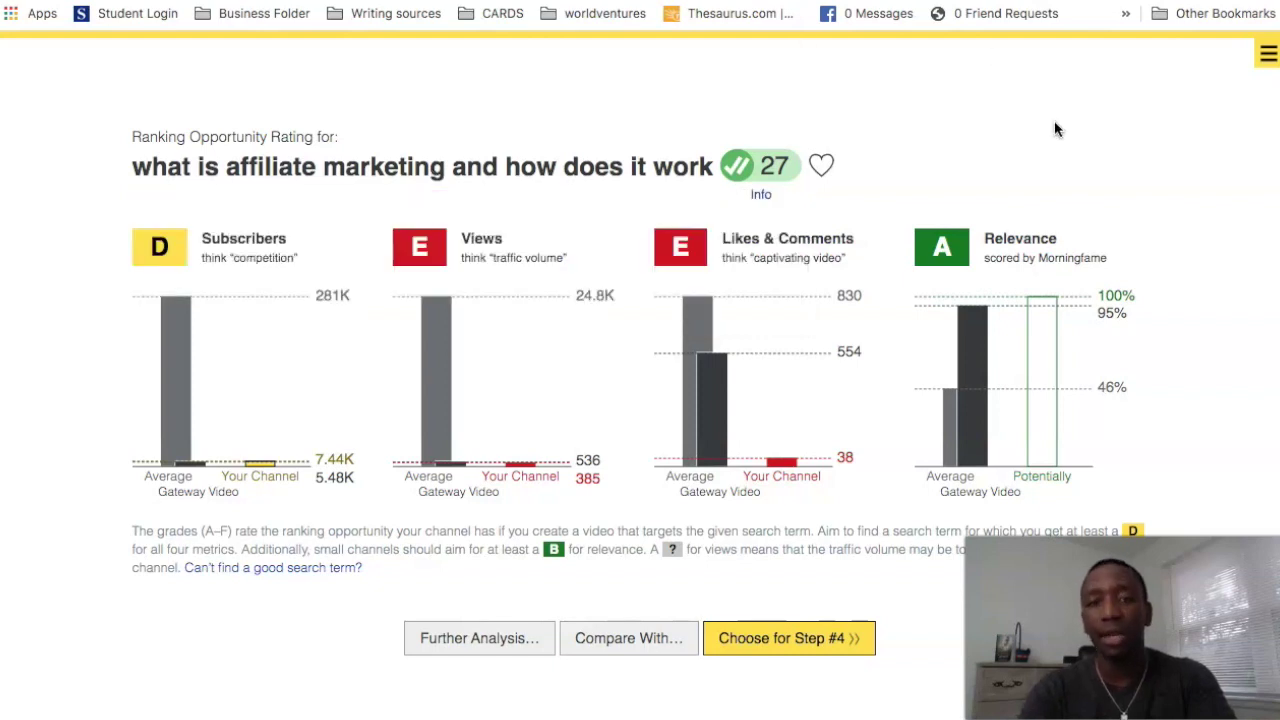
{"action": "scroll", "coordinate": [1055, 129], "scroll_direction": "down", "scroll_amount": 2}
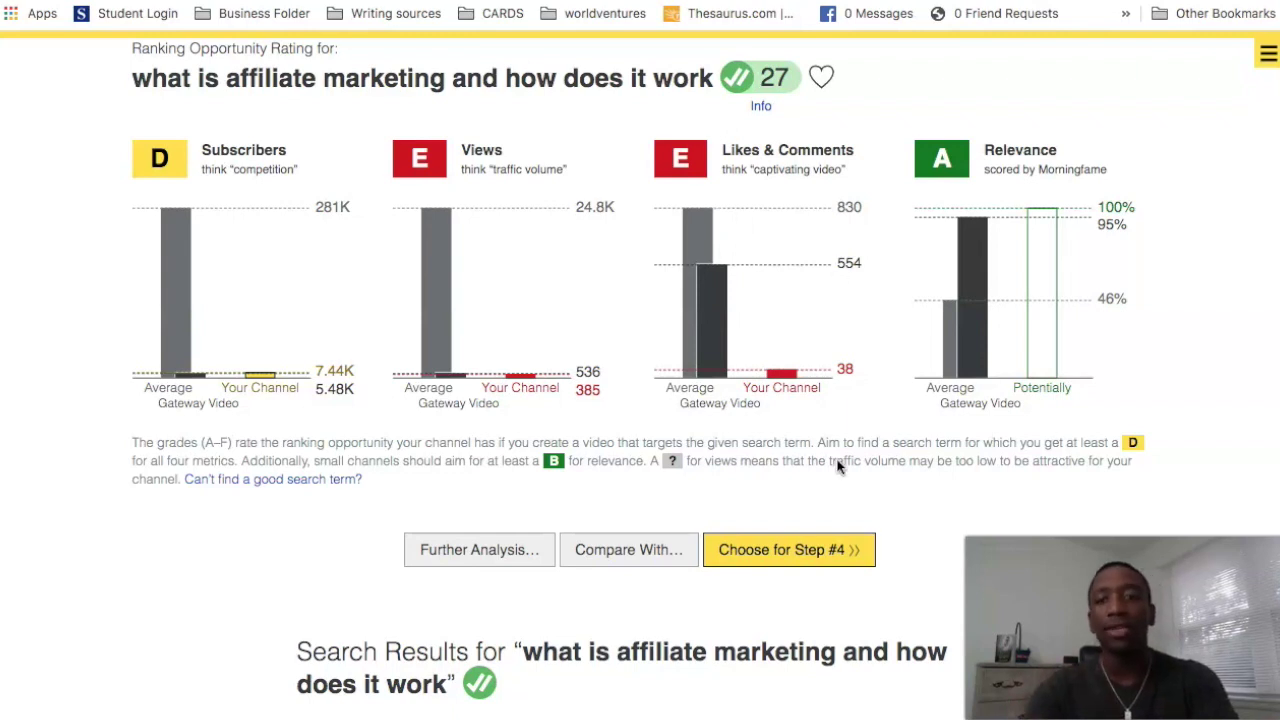
{"action": "left_click", "coordinate": [787, 550]}
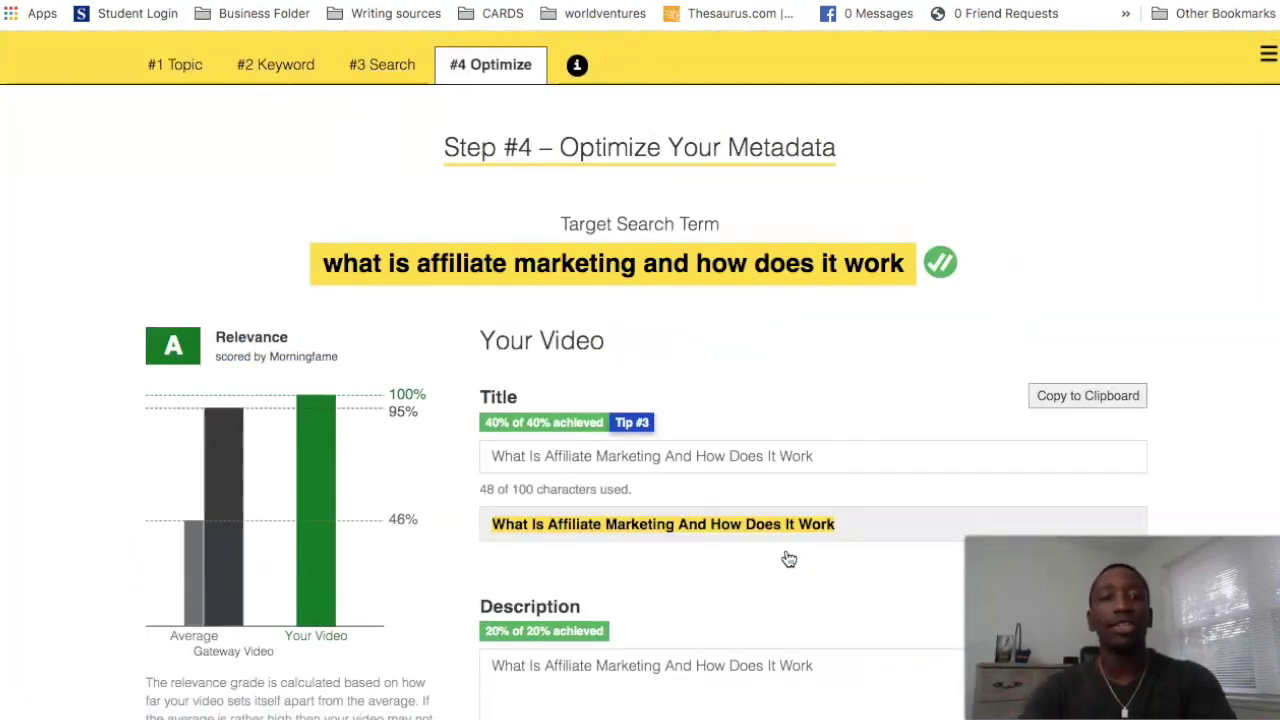
Step: Copy the prefilled text of the video's Description field and clear the field, leaving the title as it is
{"action": "scroll", "coordinate": [866, 354], "scroll_direction": "down", "scroll_amount": 1}
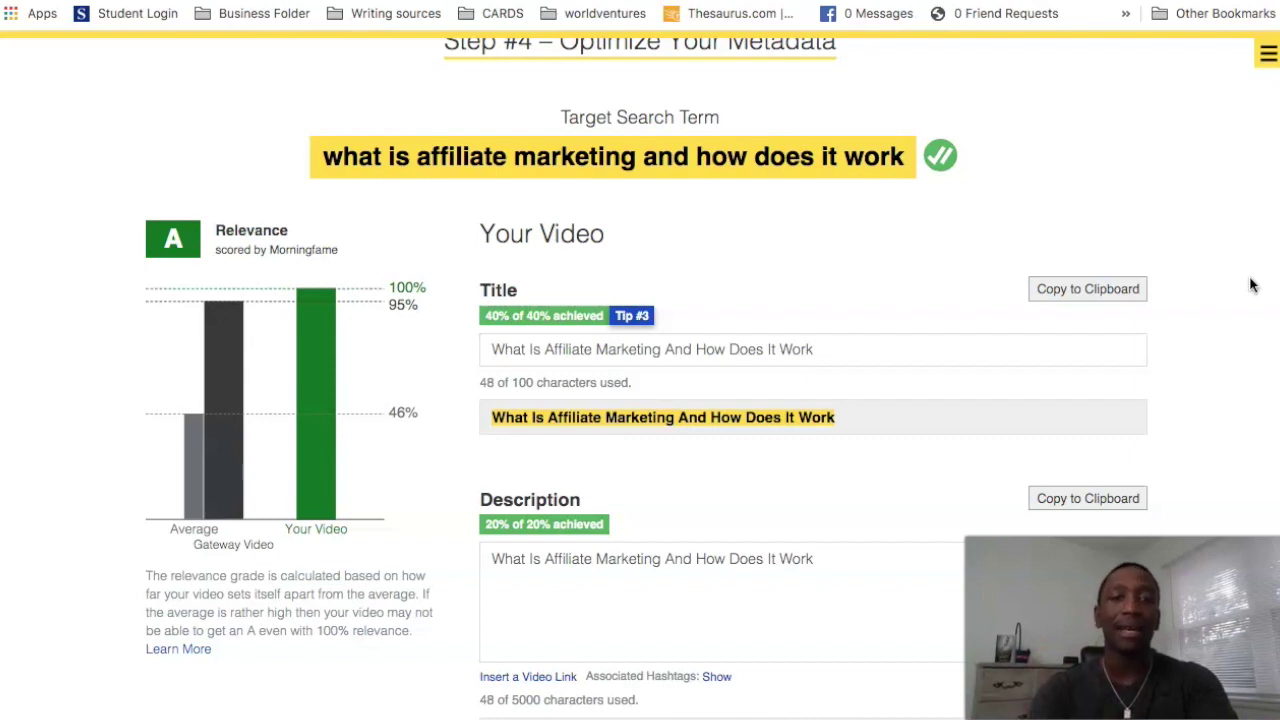
{"action": "scroll", "coordinate": [1143, 340], "scroll_direction": "down", "scroll_amount": 1}
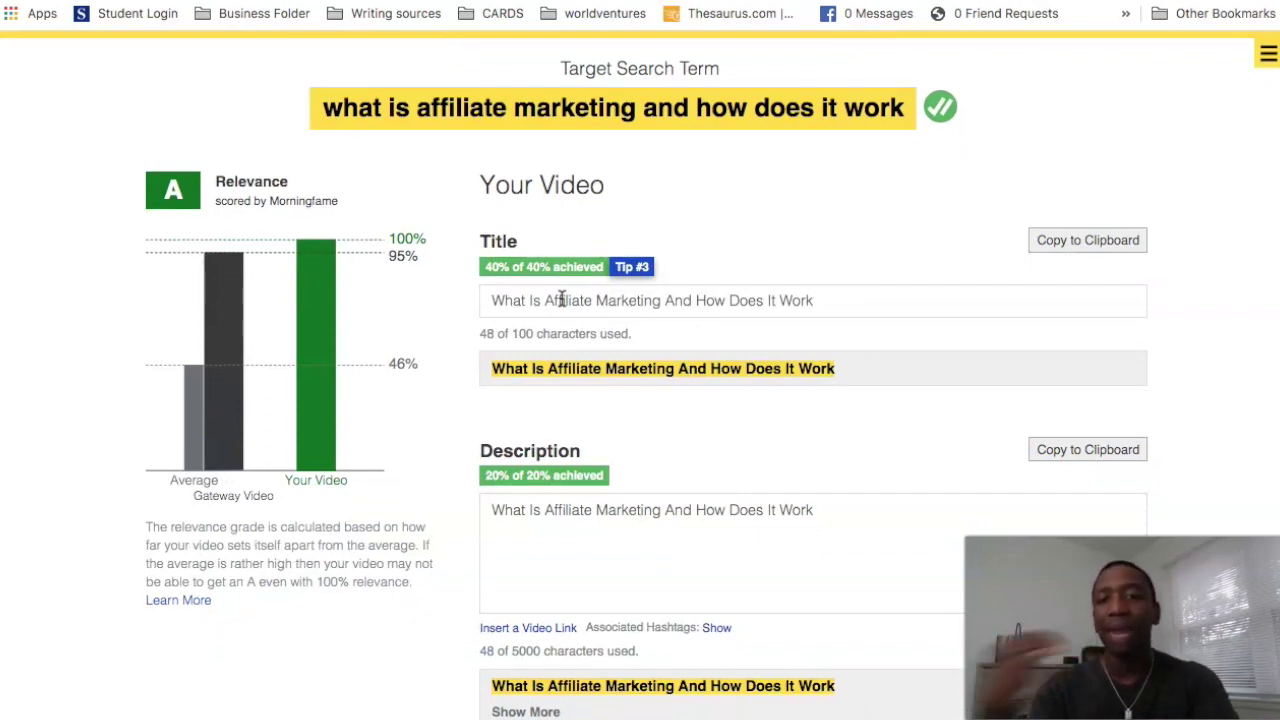
{"action": "left_click", "coordinate": [787, 302]}
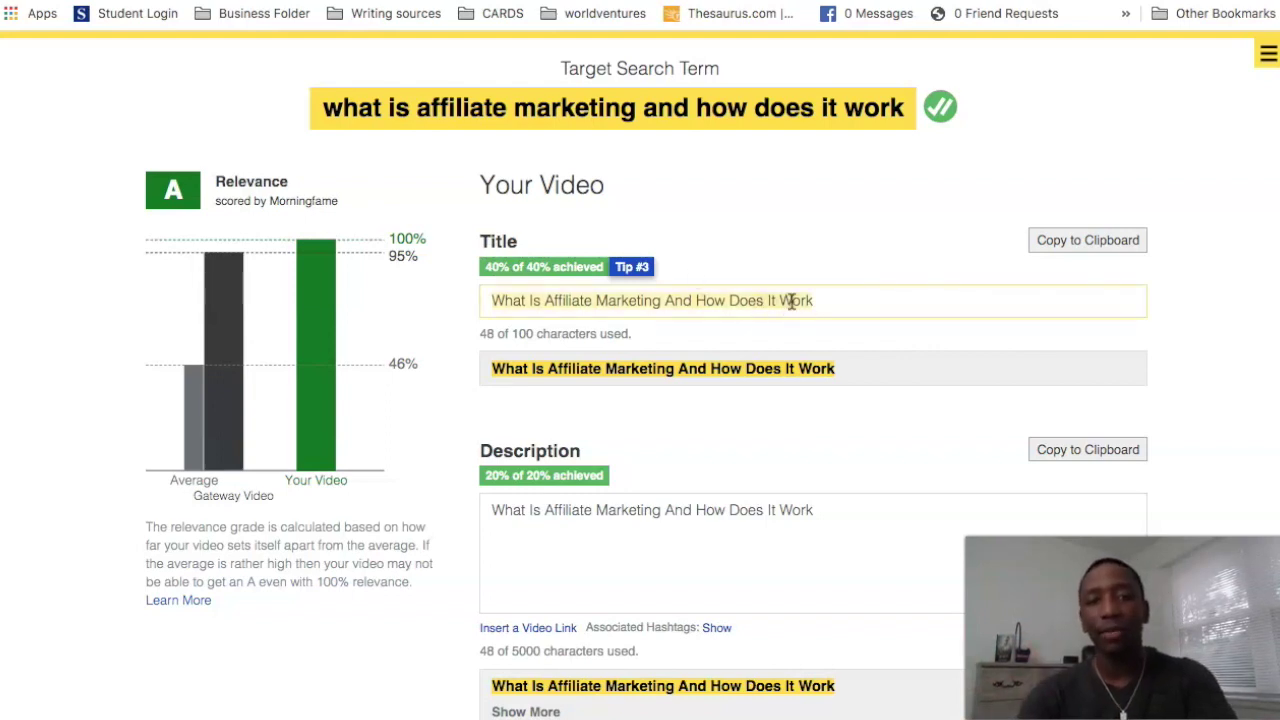
{"action": "left_click", "coordinate": [666, 511]}
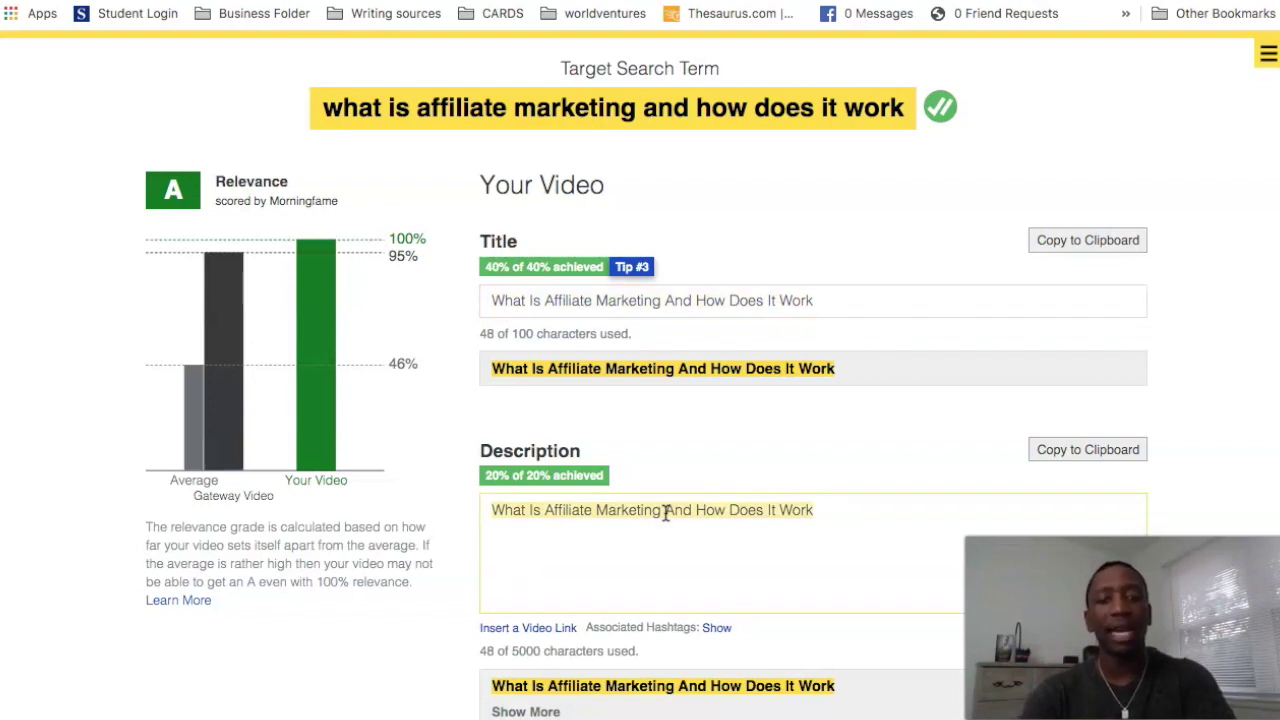
{"action": "key", "text": "ctrl+a"}
{"action": "key", "text": "ctrl+c"}
{"action": "key", "text": "BackSpace"}
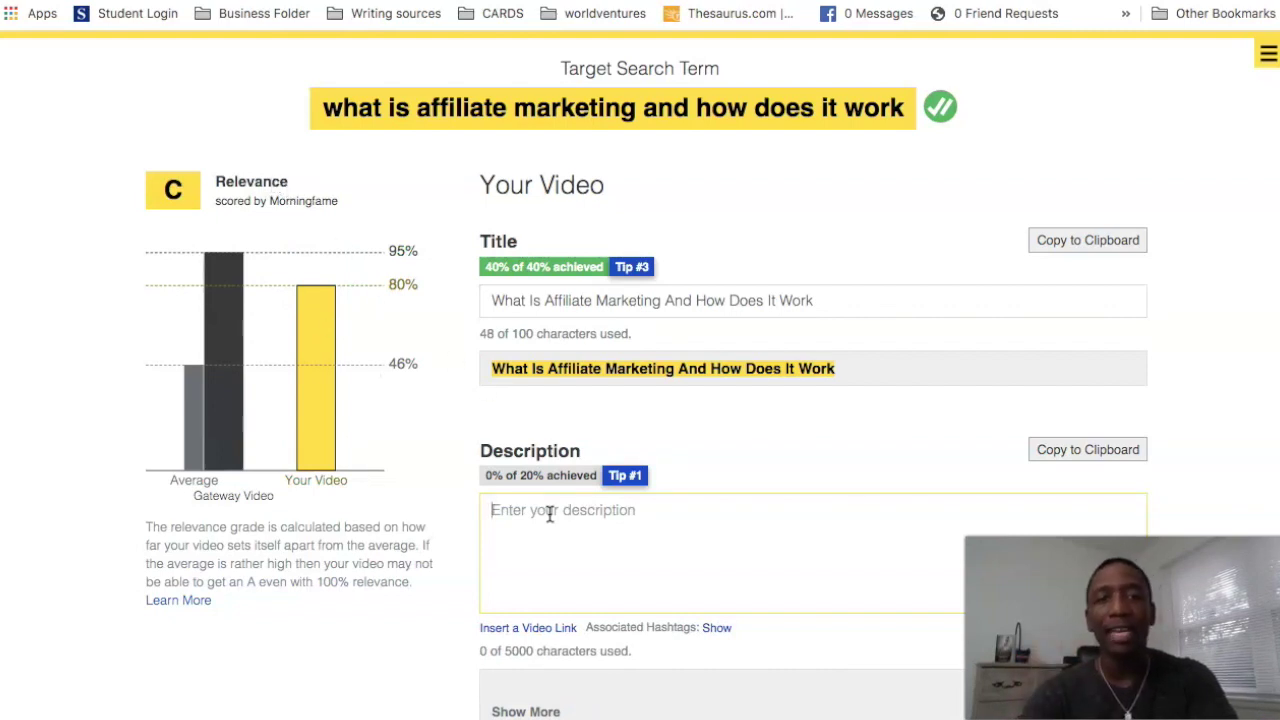
Step: Fill the empty video description with the phrase "What Is Affiliate Marketing And How Does It Work"
{"action": "key", "text": "ctrl+v"}
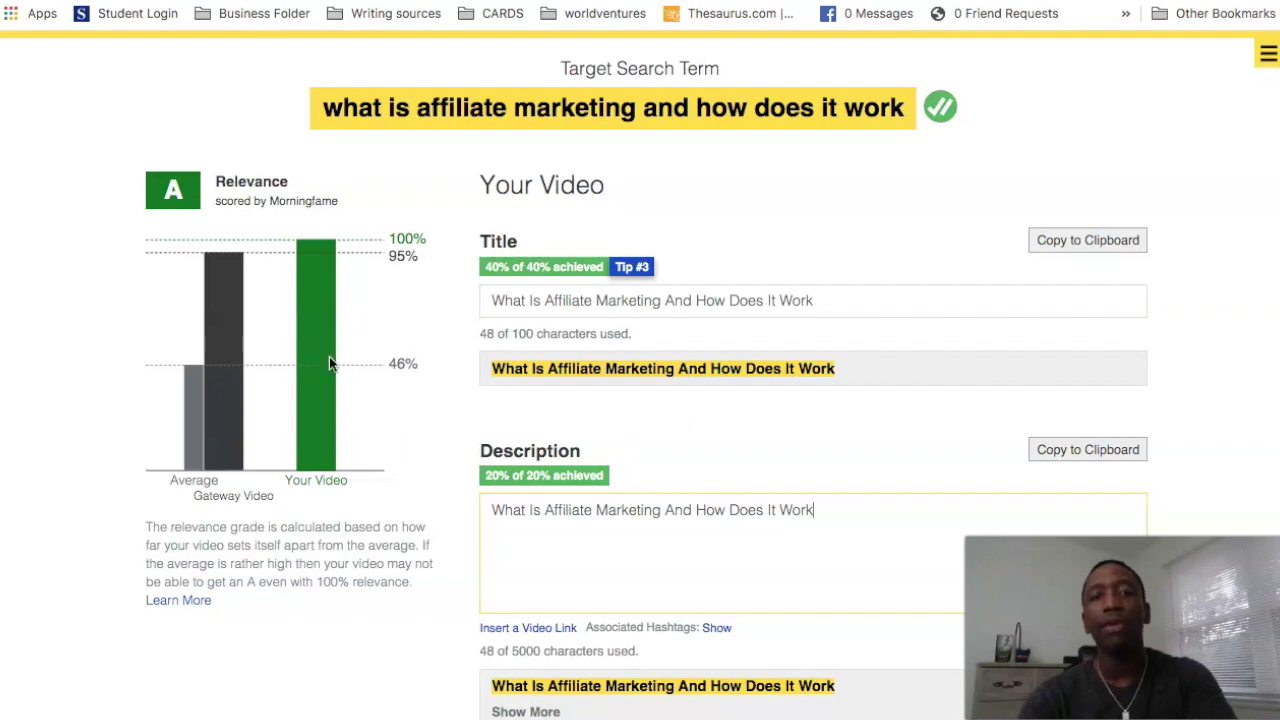
{"action": "triple_click", "coordinate": [617, 509]}
{"action": "key", "text": "BackSpace"}
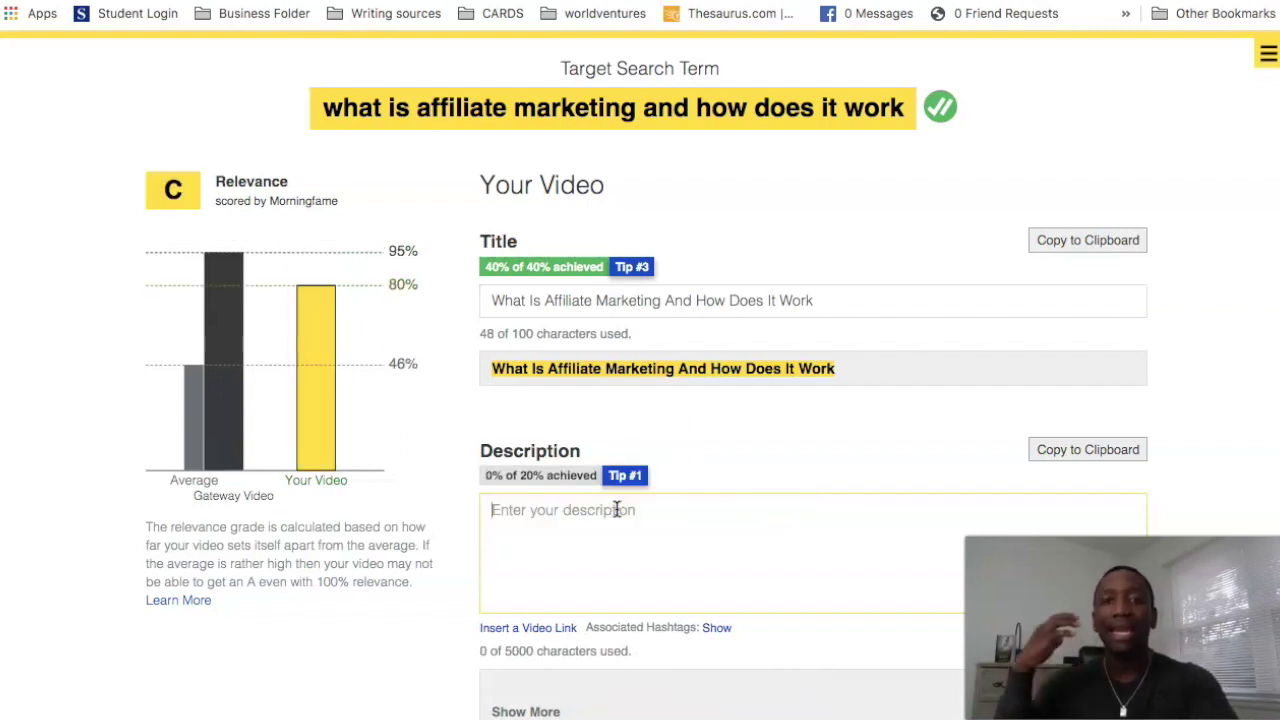
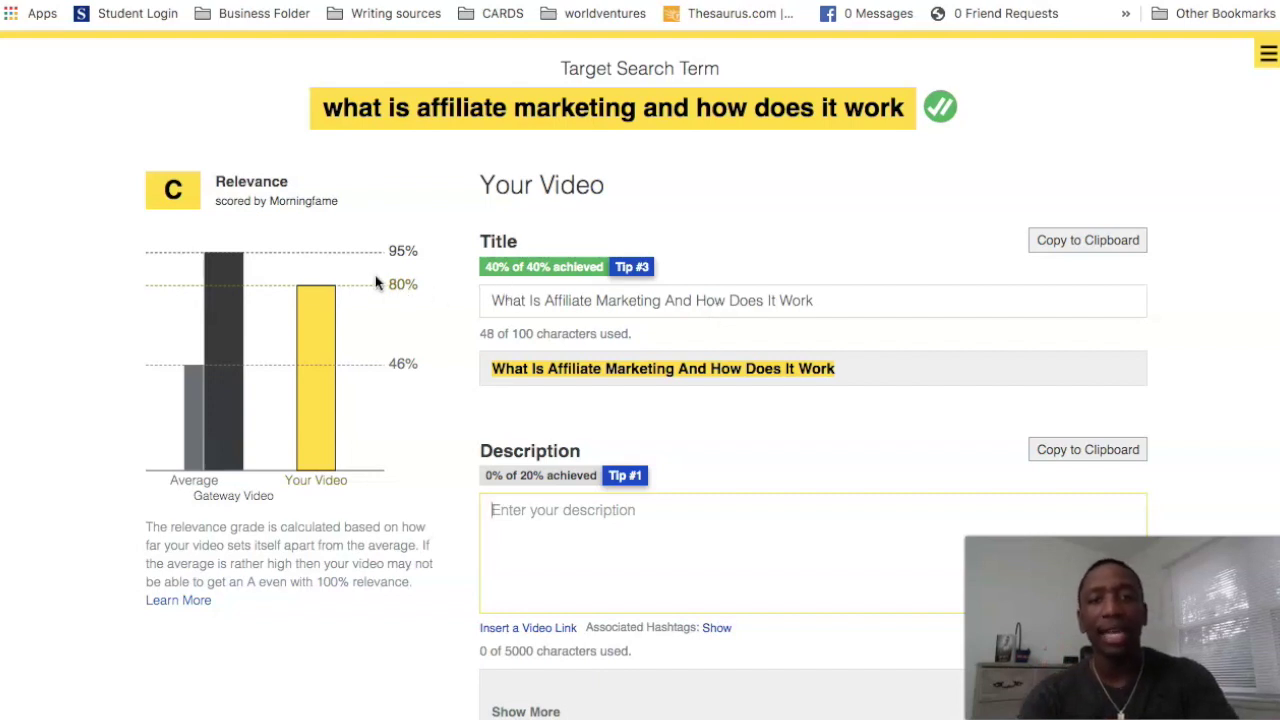
{"action": "type", "text": "What Is Affiliate Marketing And How Does It Work"}
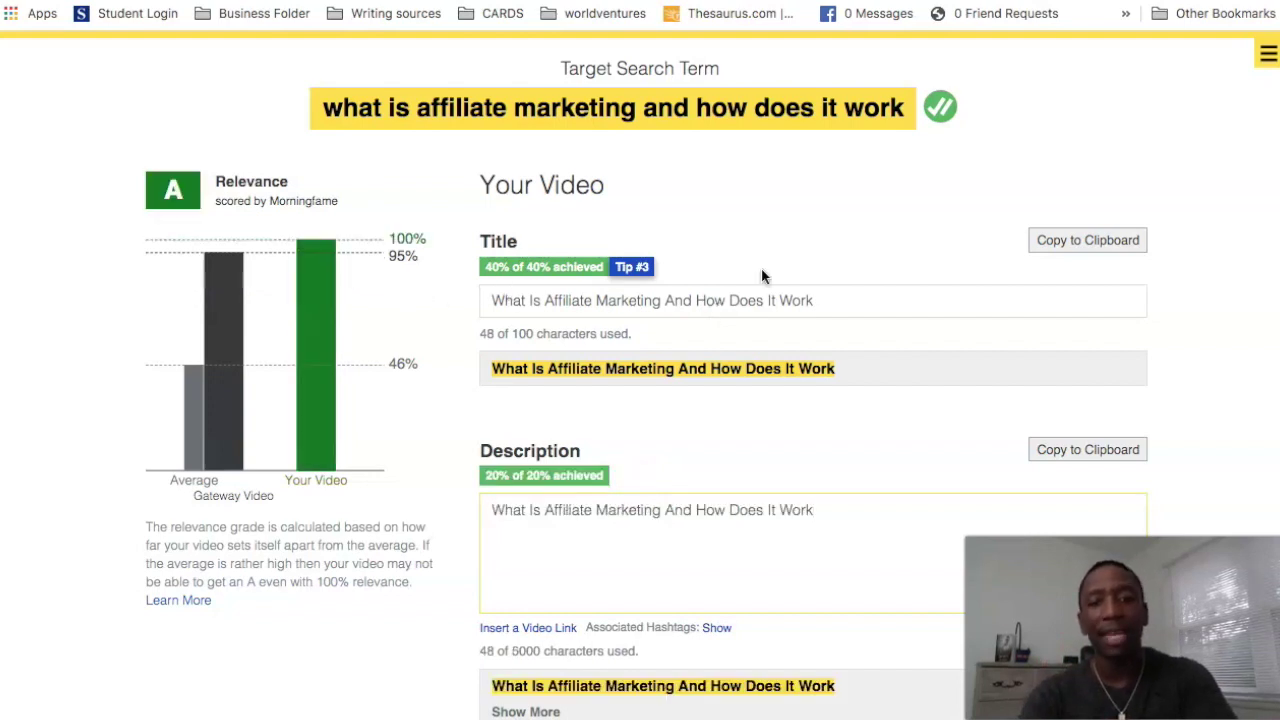
Step: Try the prefix "Secrets Revealed - " in front of the search term in the video title, and remove it again
{"action": "left_click", "coordinate": [491, 296]}
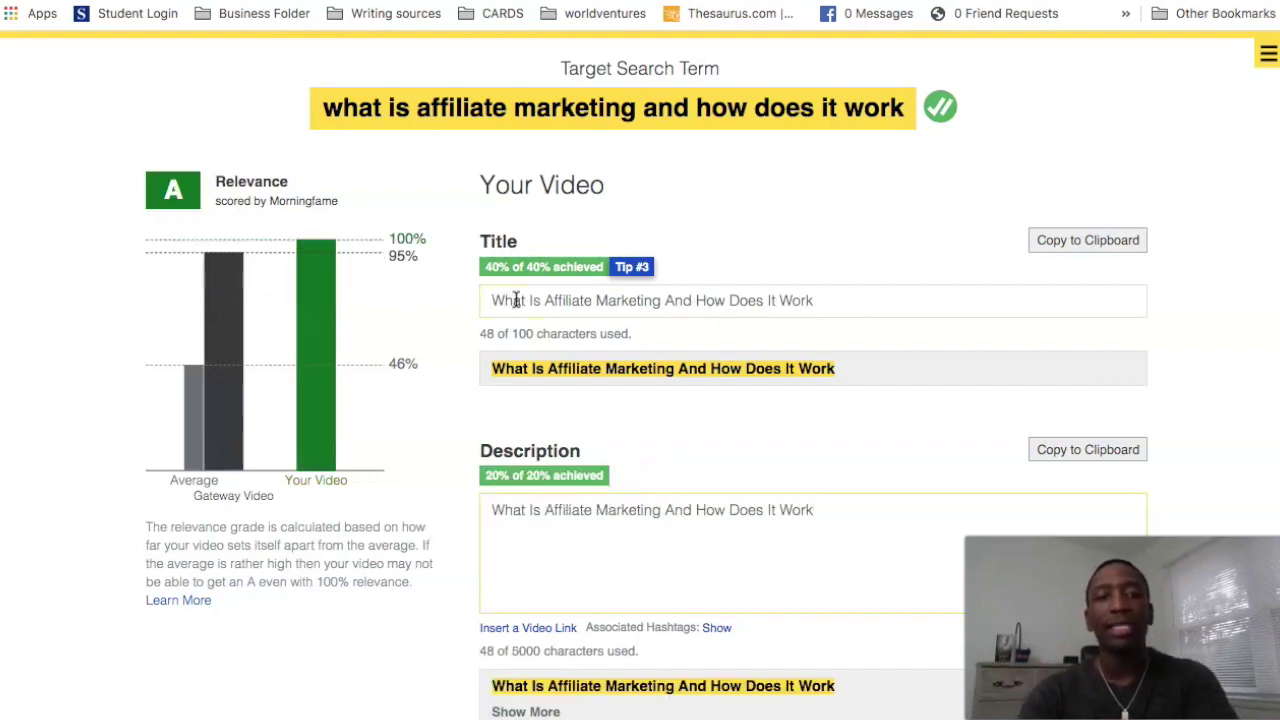
{"action": "type", "text": "Secrets "}
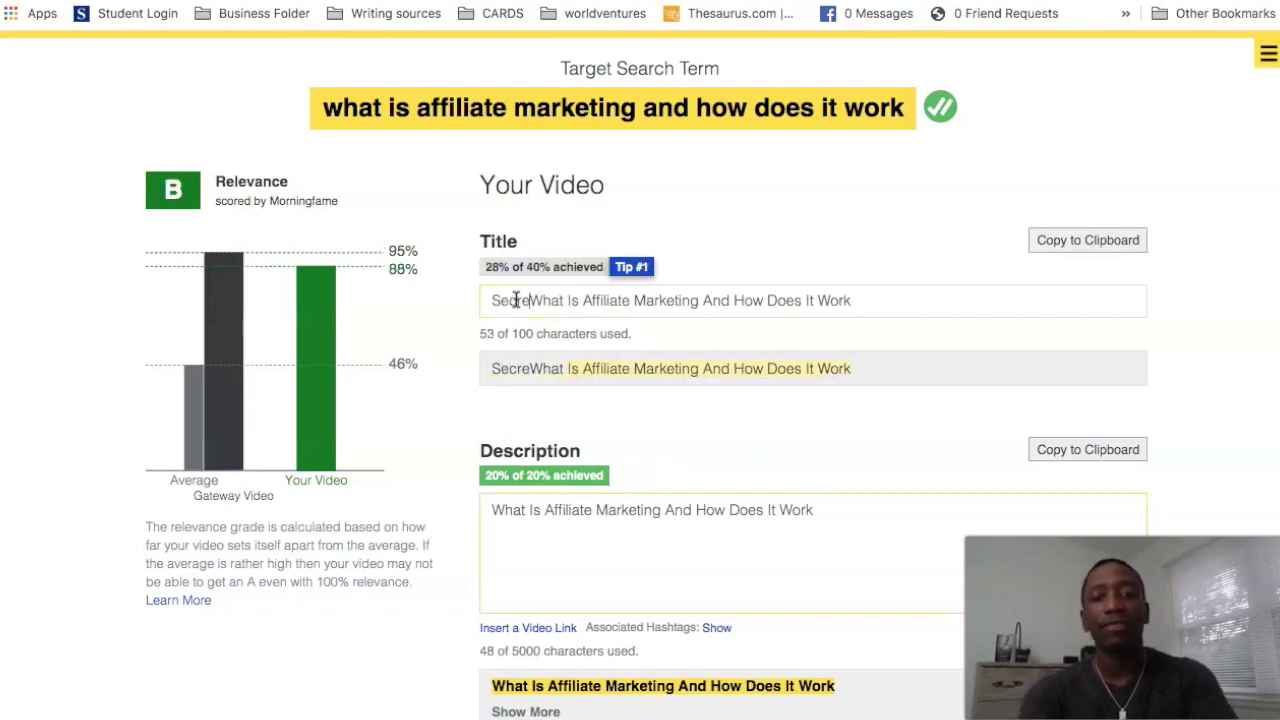
{"action": "type", "text": "Revealed "}
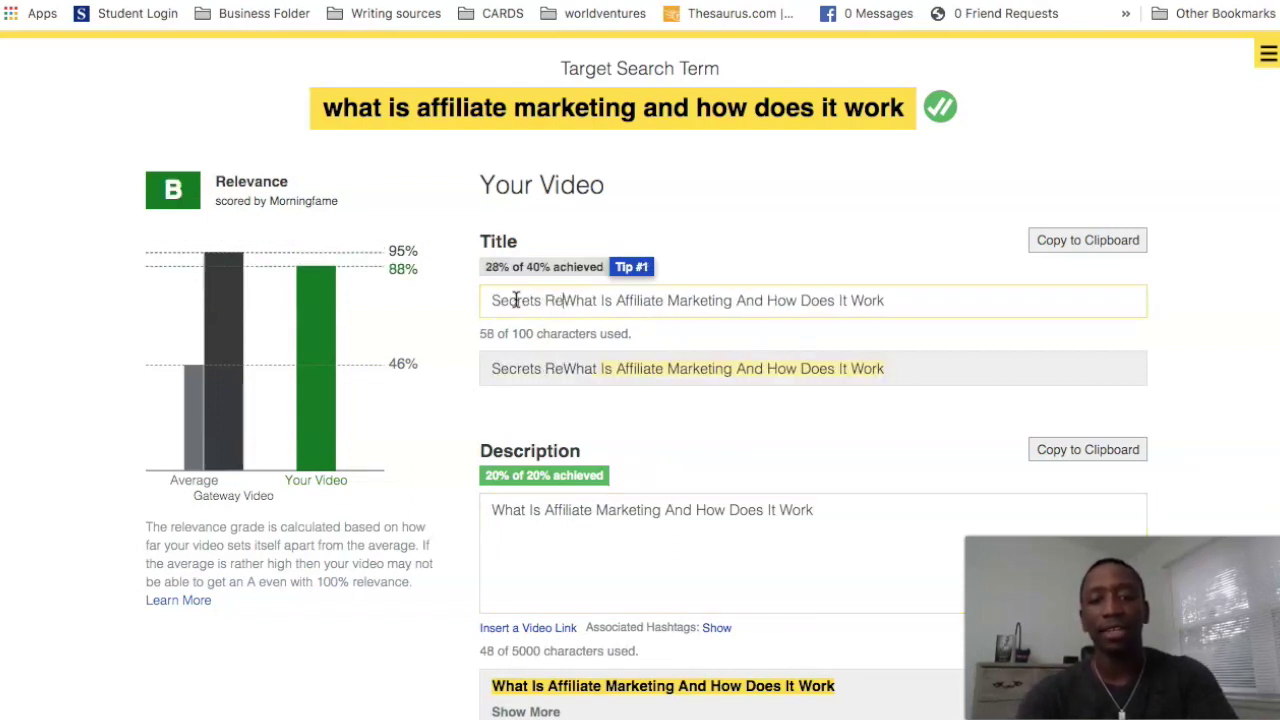
{"action": "type", "text": "-"}
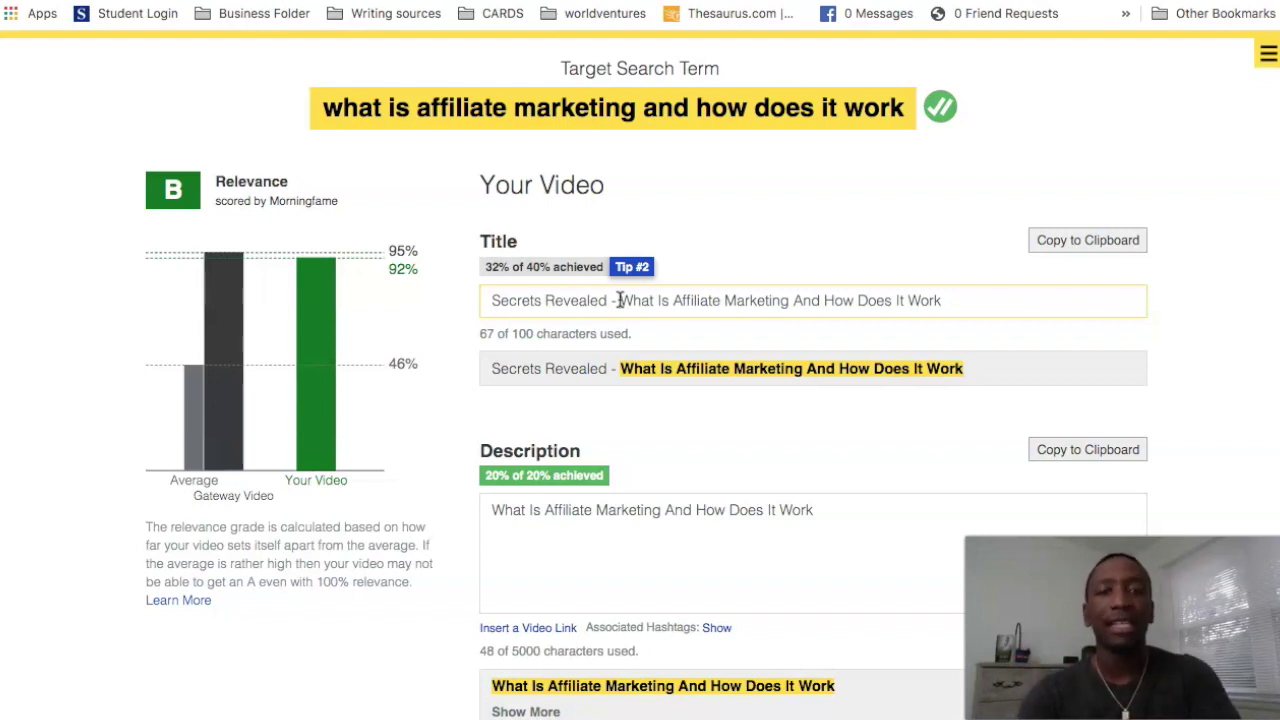
{"action": "left_click_drag", "start_coordinate": [620, 299], "coordinate": [484, 286]}
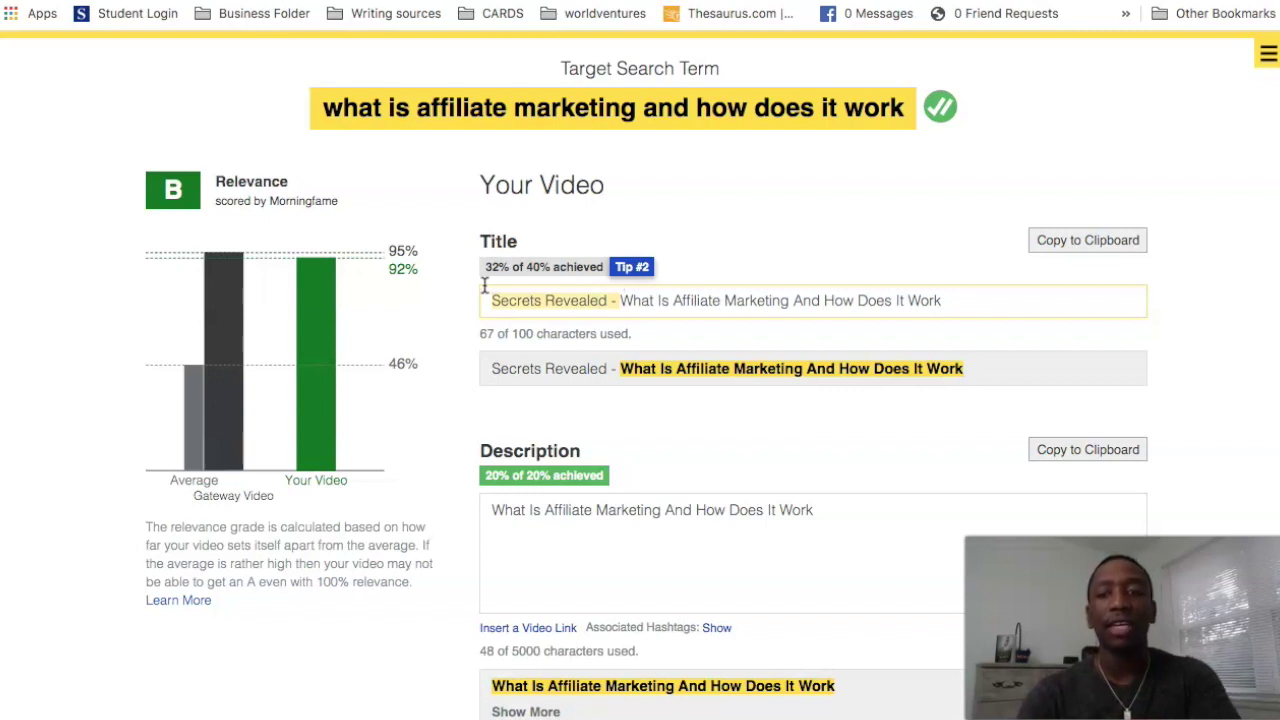
{"action": "key", "text": "BackSpace"}
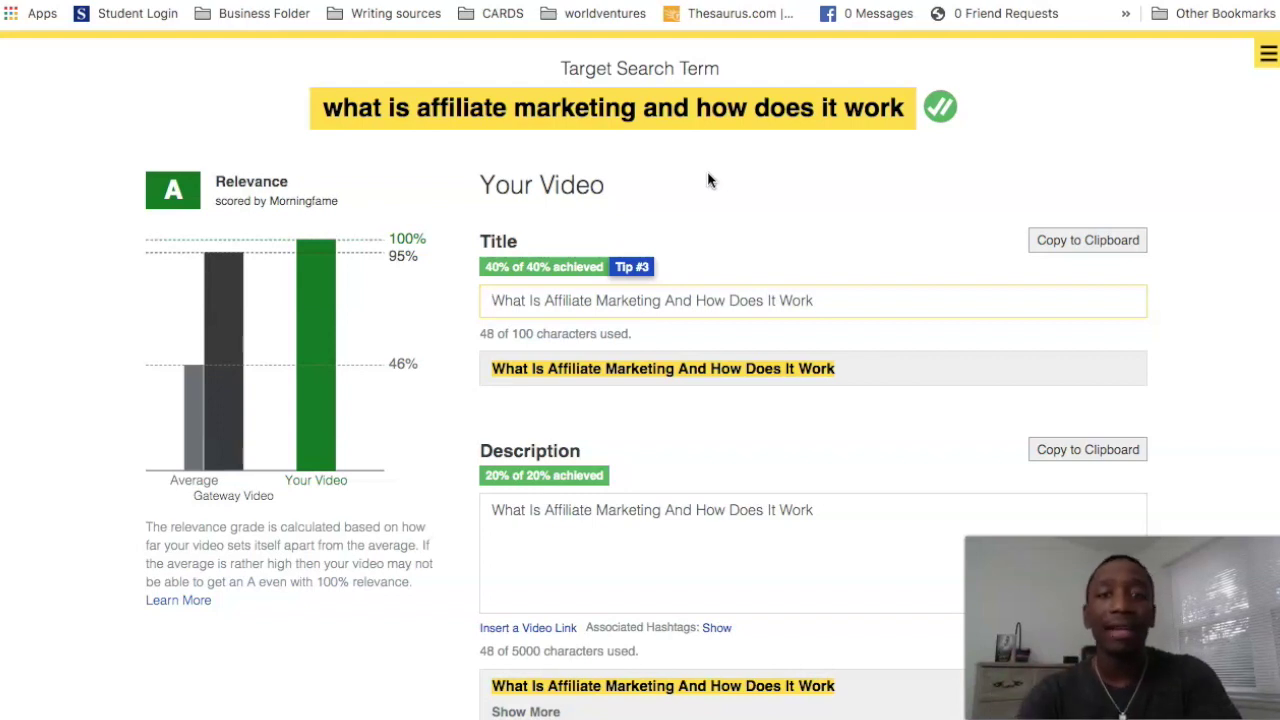
Step: Add two line breaks after the search phrase in the video description
{"action": "scroll", "coordinate": [634, 194], "scroll_direction": "down", "scroll_amount": 1}
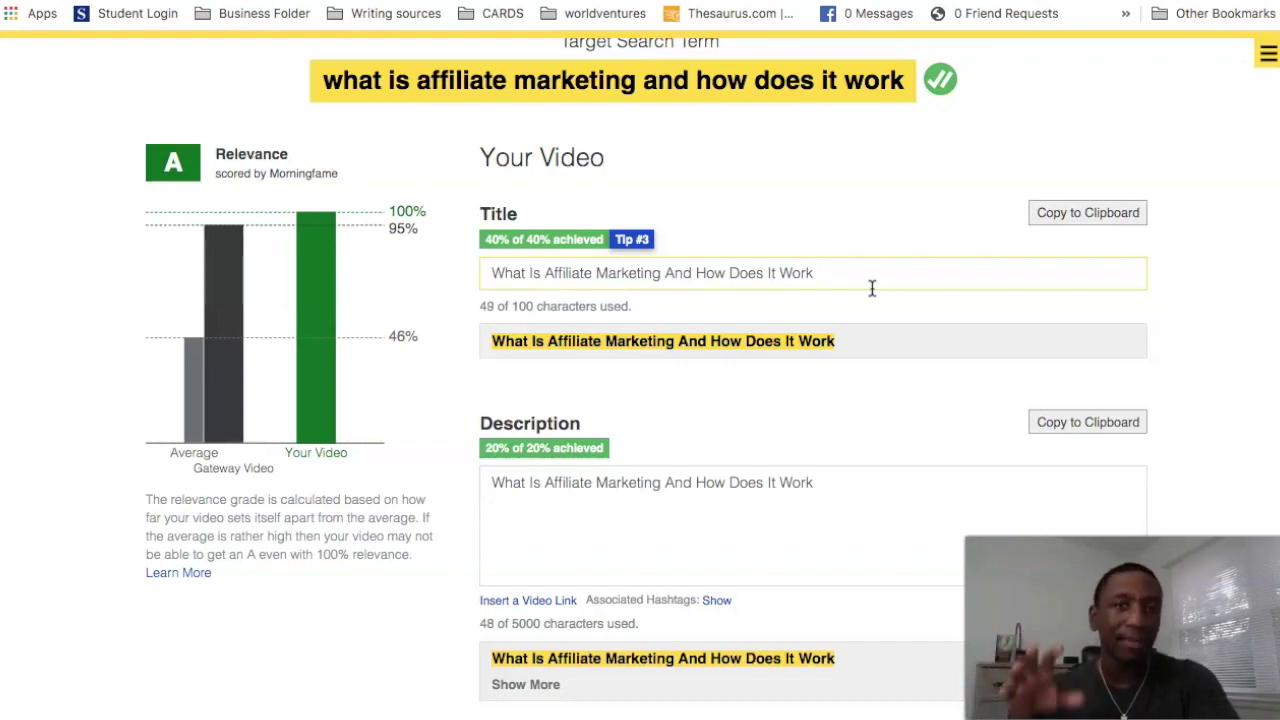
{"action": "scroll", "coordinate": [743, 149], "scroll_direction": "down", "scroll_amount": 2}
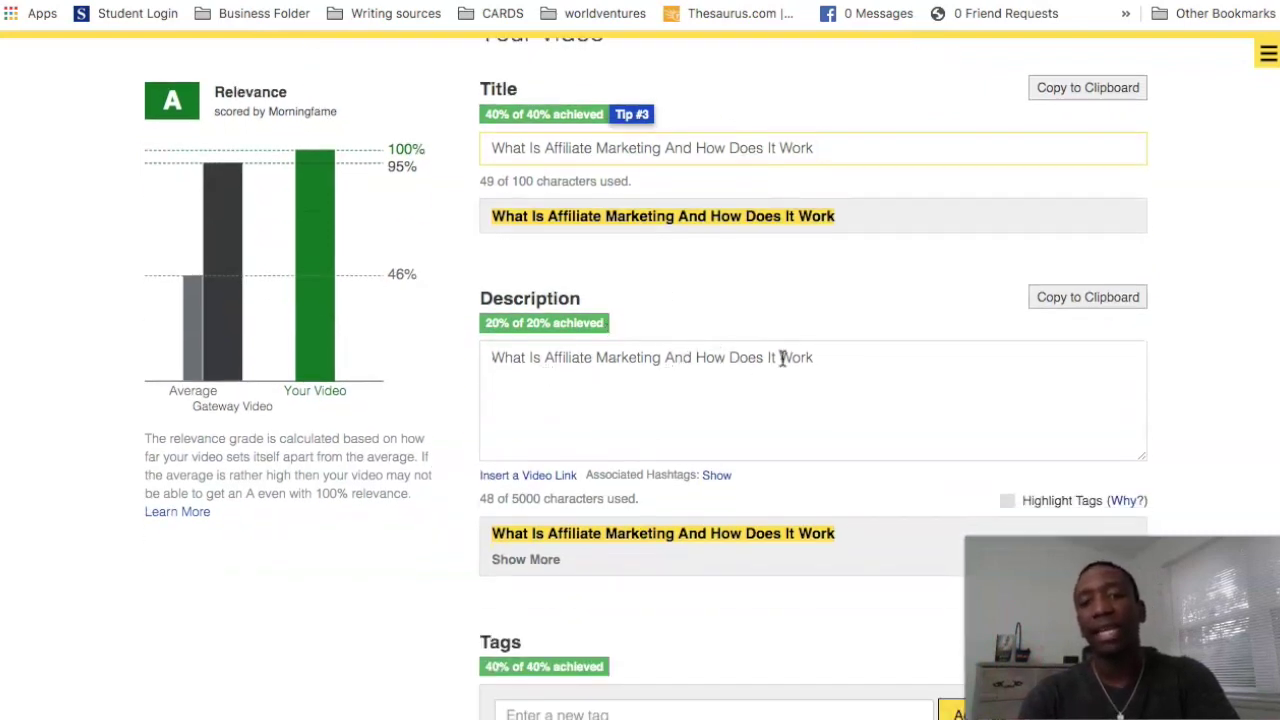
{"action": "left_click", "coordinate": [822, 353]}
{"action": "key", "text": "Return"}
{"action": "key", "text": "Return"}
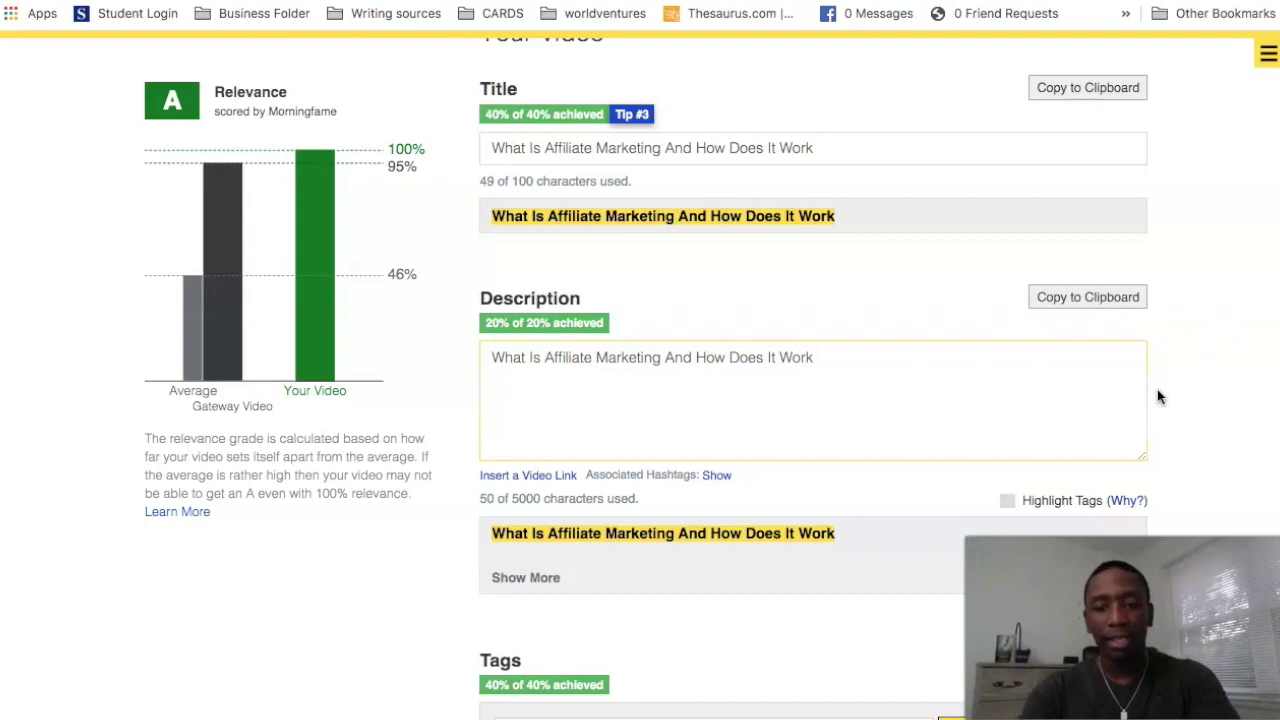
Step: Look over the video's tags and their relevance scores, and turn on Highlight Tags for the description
{"action": "scroll", "coordinate": [1157, 397], "scroll_direction": "down", "scroll_amount": 4}
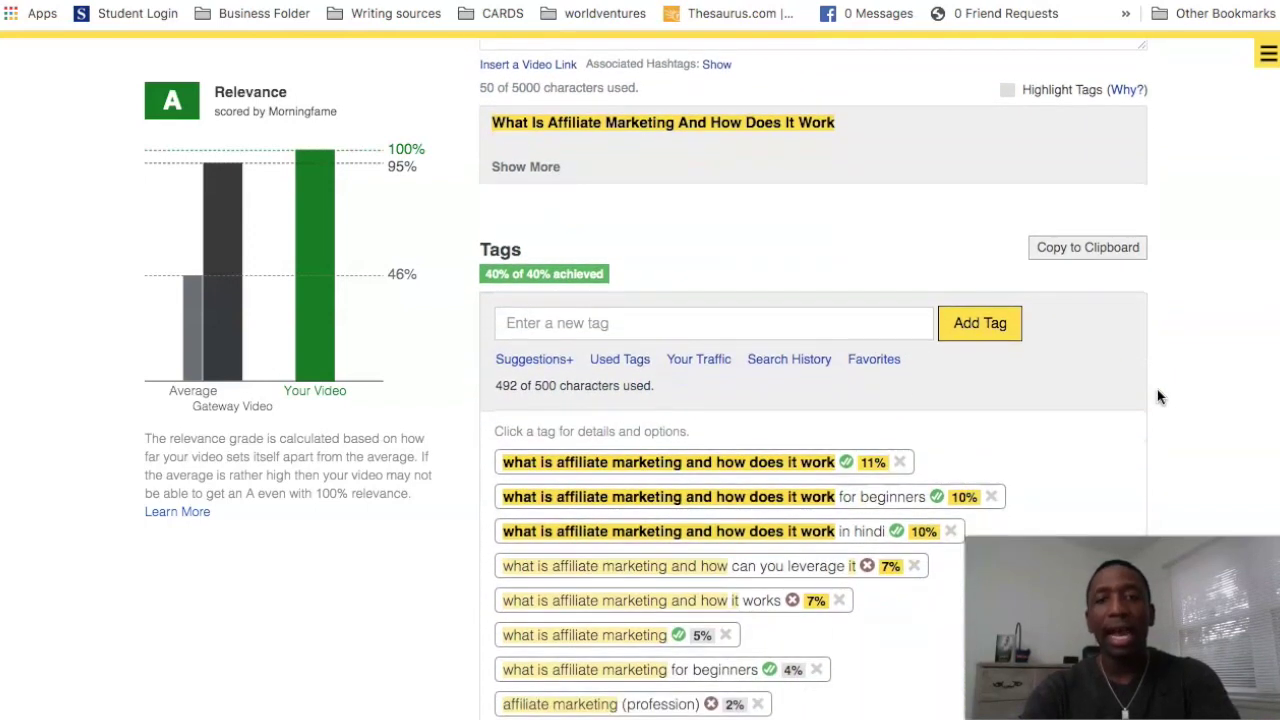
{"action": "scroll", "coordinate": [1158, 391], "scroll_direction": "down", "scroll_amount": 2}
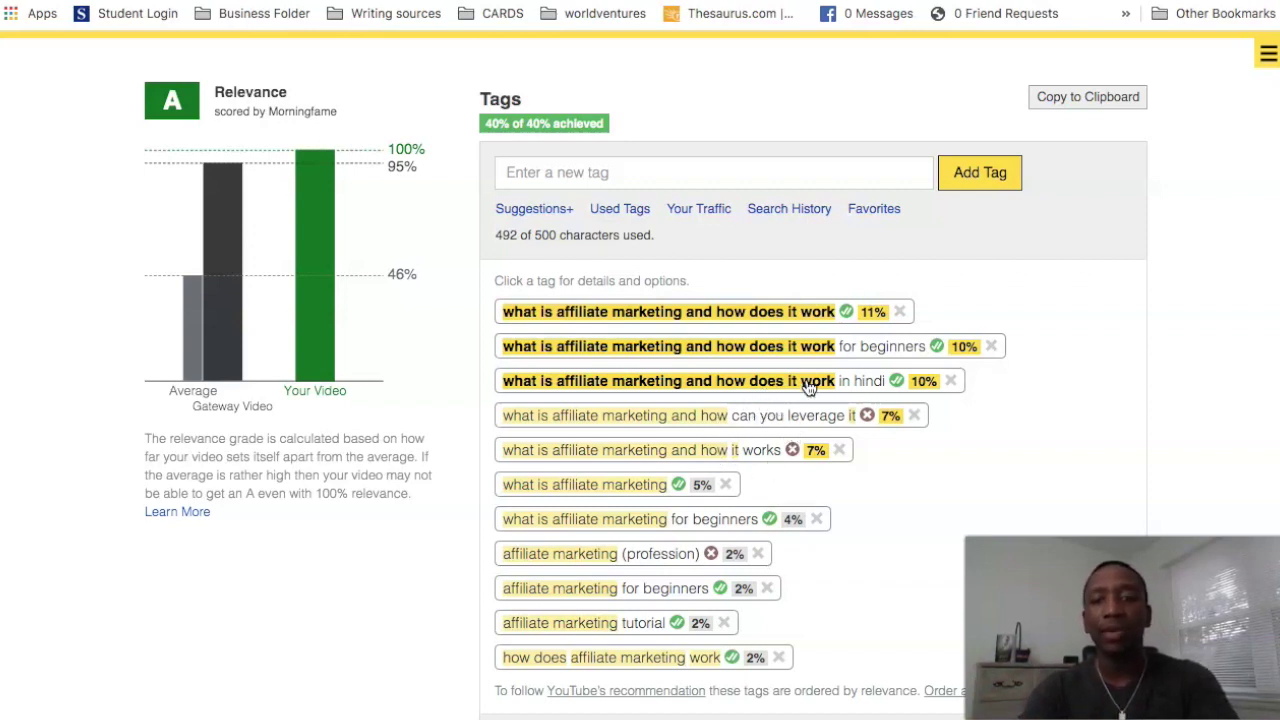
{"action": "scroll", "coordinate": [808, 388], "scroll_direction": "up", "scroll_amount": 4}
{"action": "left_click", "coordinate": [836, 195]}
{"action": "scroll", "coordinate": [867, 342], "scroll_direction": "down", "scroll_amount": 3}
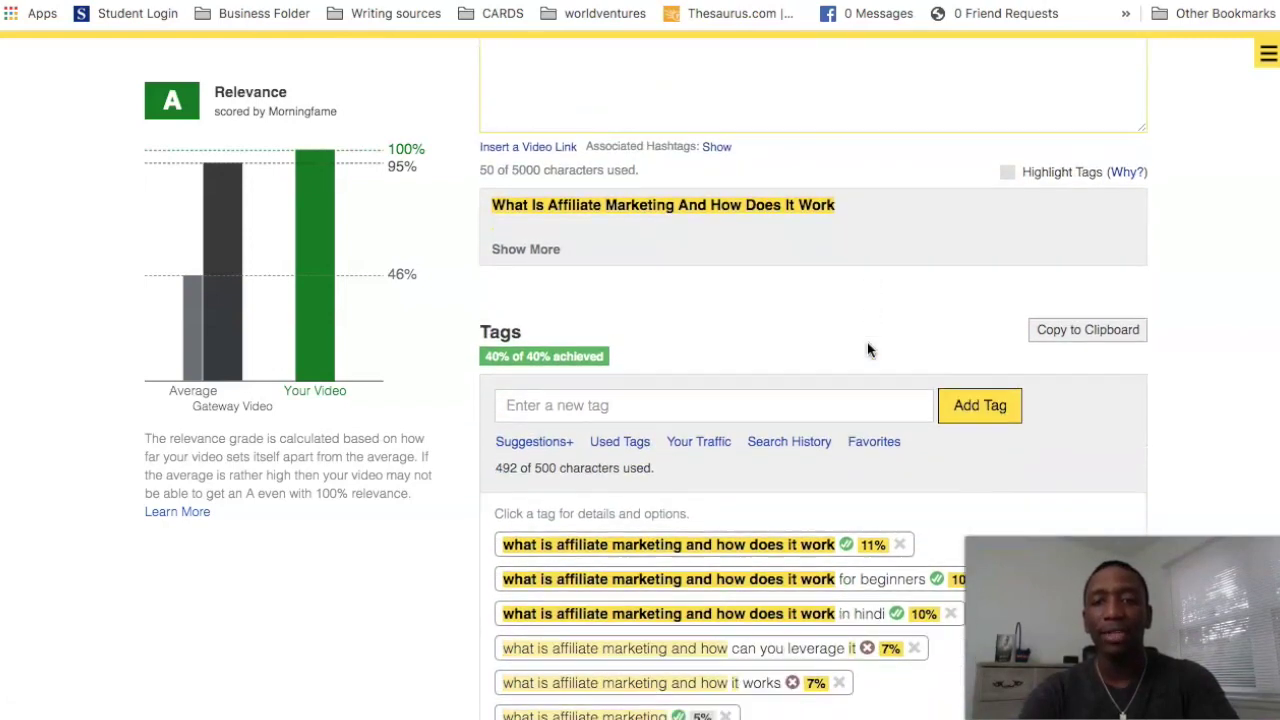
{"action": "scroll", "coordinate": [867, 342], "scroll_direction": "down", "scroll_amount": 1}
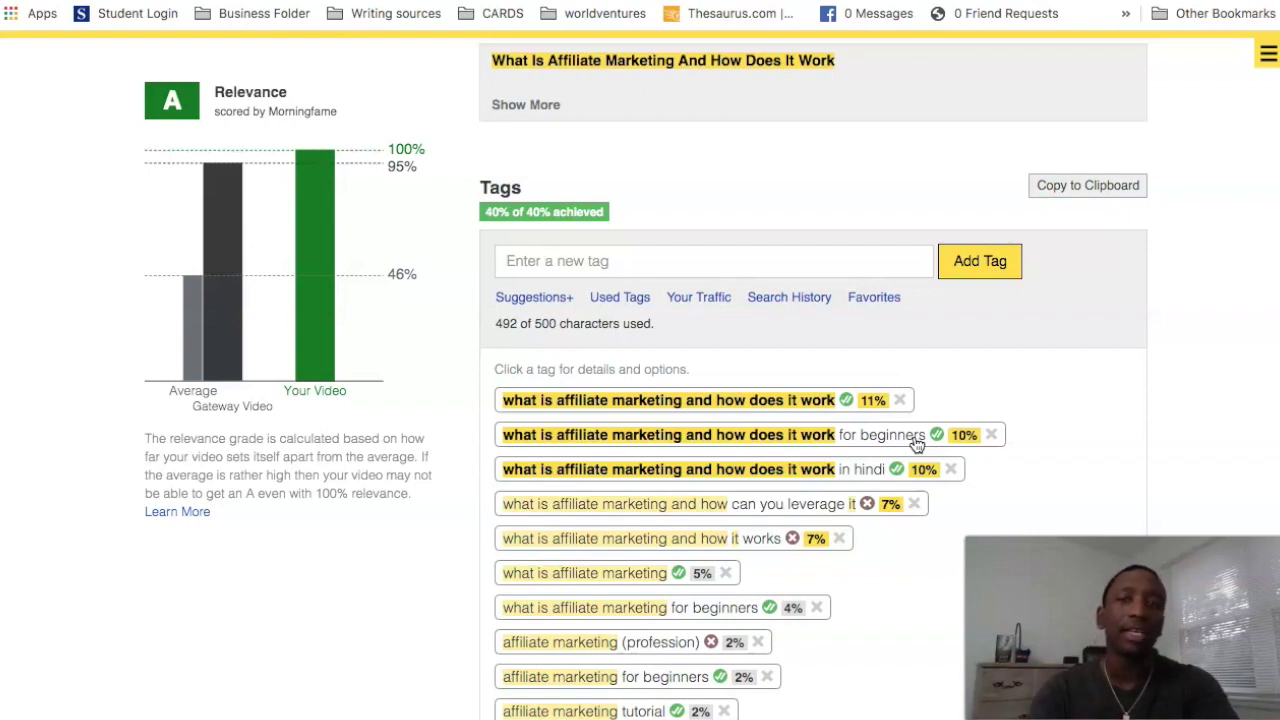
{"action": "scroll", "coordinate": [917, 445], "scroll_direction": "up", "scroll_amount": 3}
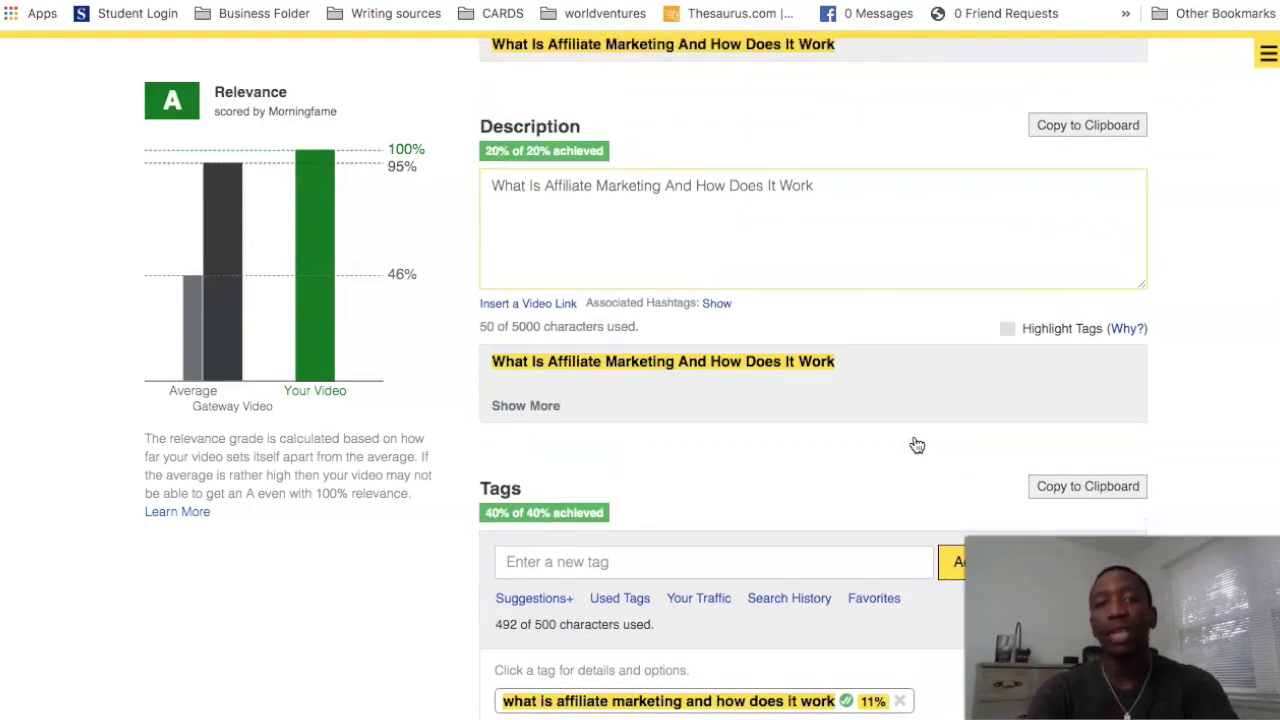
{"action": "left_click", "coordinate": [1008, 330]}
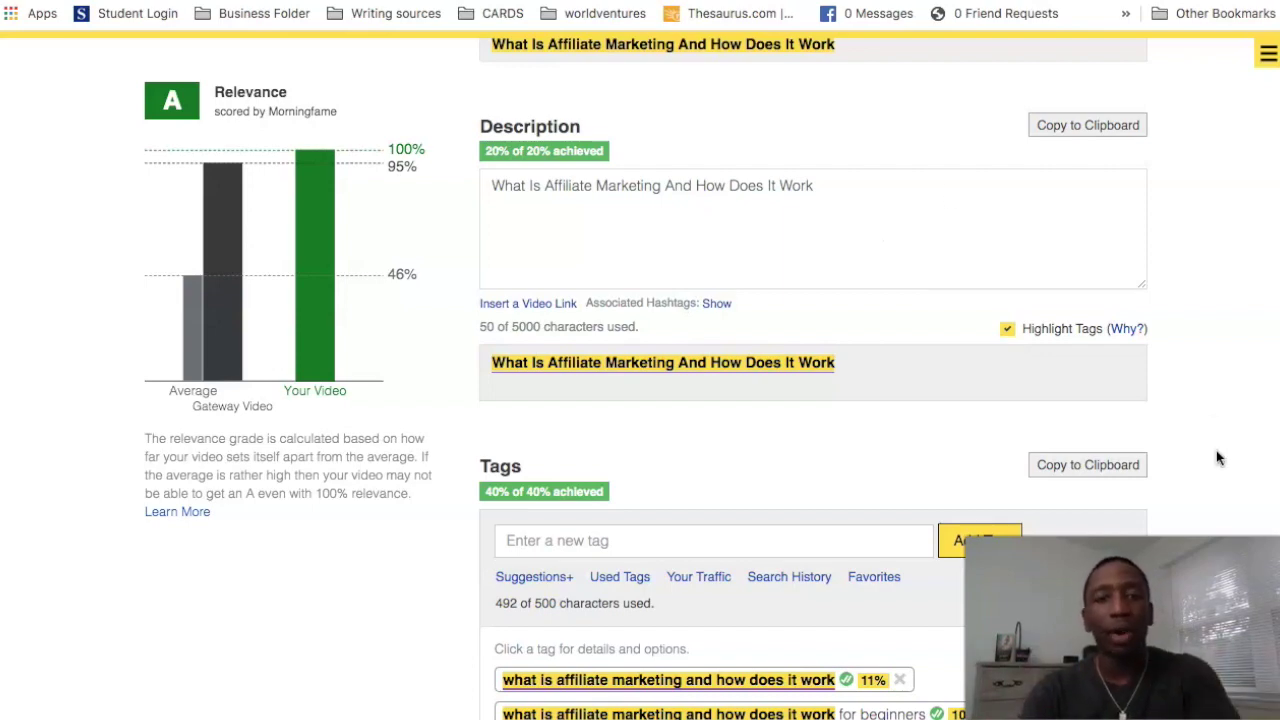
Step: Load the saved metadata of the video "No Credit Check INSTANT Approval Primary Tradeline! - Attractive Gems Jewelers"
{"action": "scroll", "coordinate": [1216, 458], "scroll_direction": "down", "scroll_amount": 13}
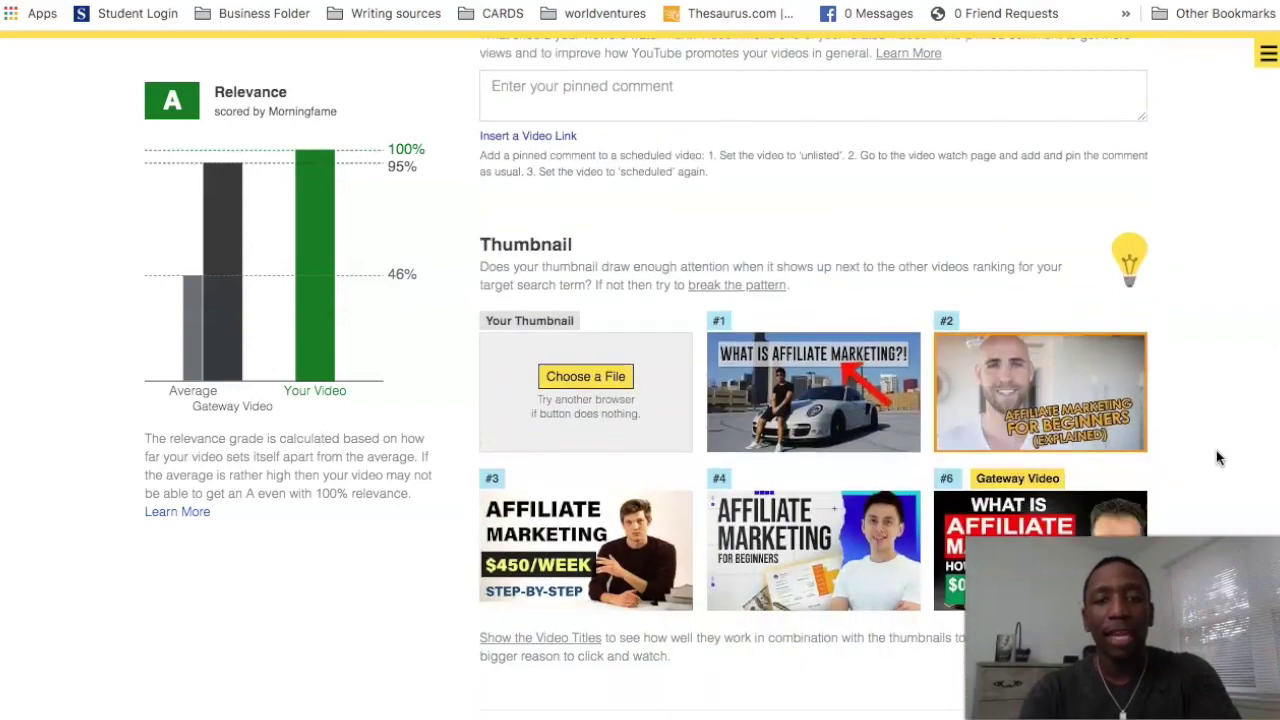
{"action": "scroll", "coordinate": [1216, 458], "scroll_direction": "down", "scroll_amount": 10}
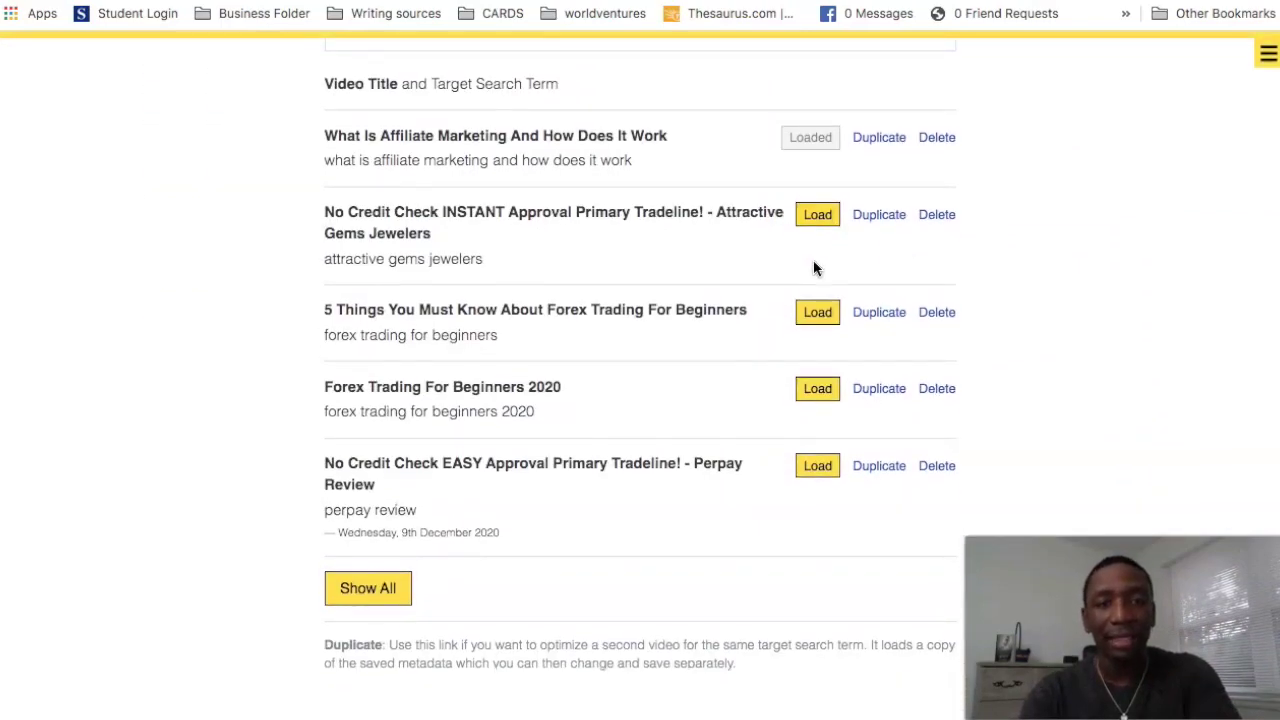
{"action": "left_click", "coordinate": [817, 214]}
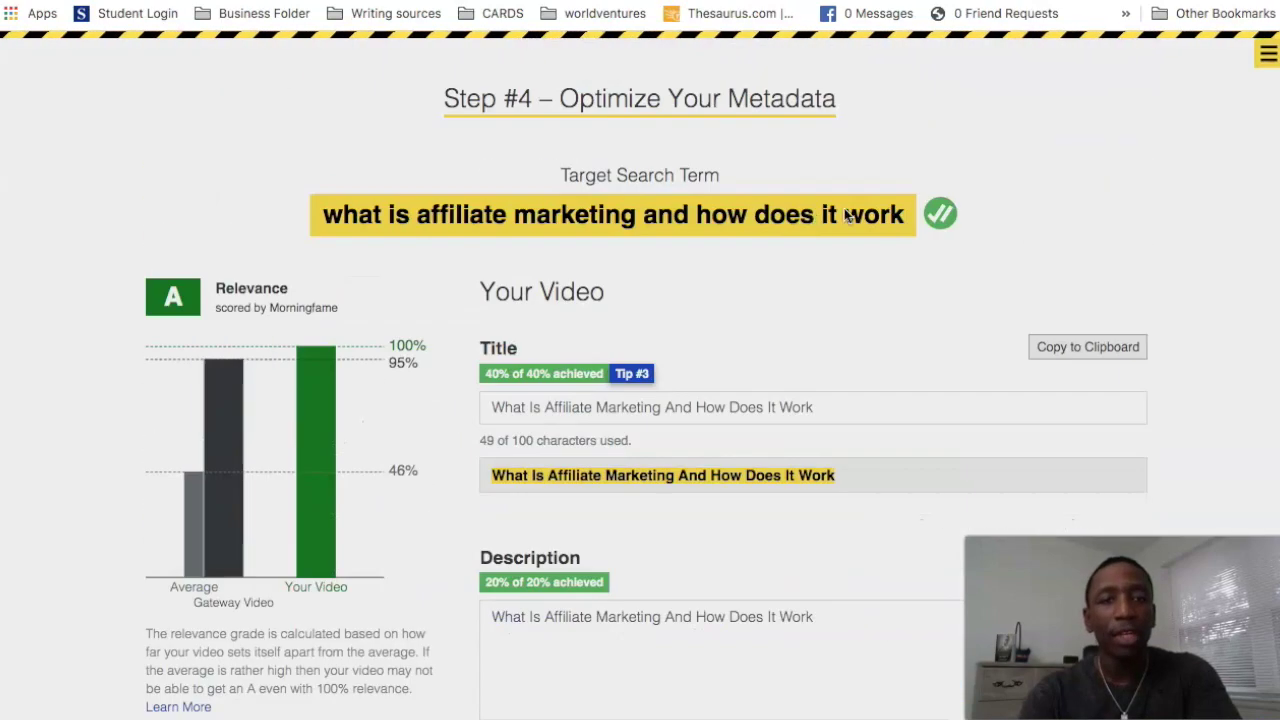
Step: Examine how the loaded video's title and description are structured, including its links, keyword-rich paragraph, repeated title and hashtags
{"action": "scroll", "coordinate": [1251, 337], "scroll_direction": "down", "scroll_amount": 3}
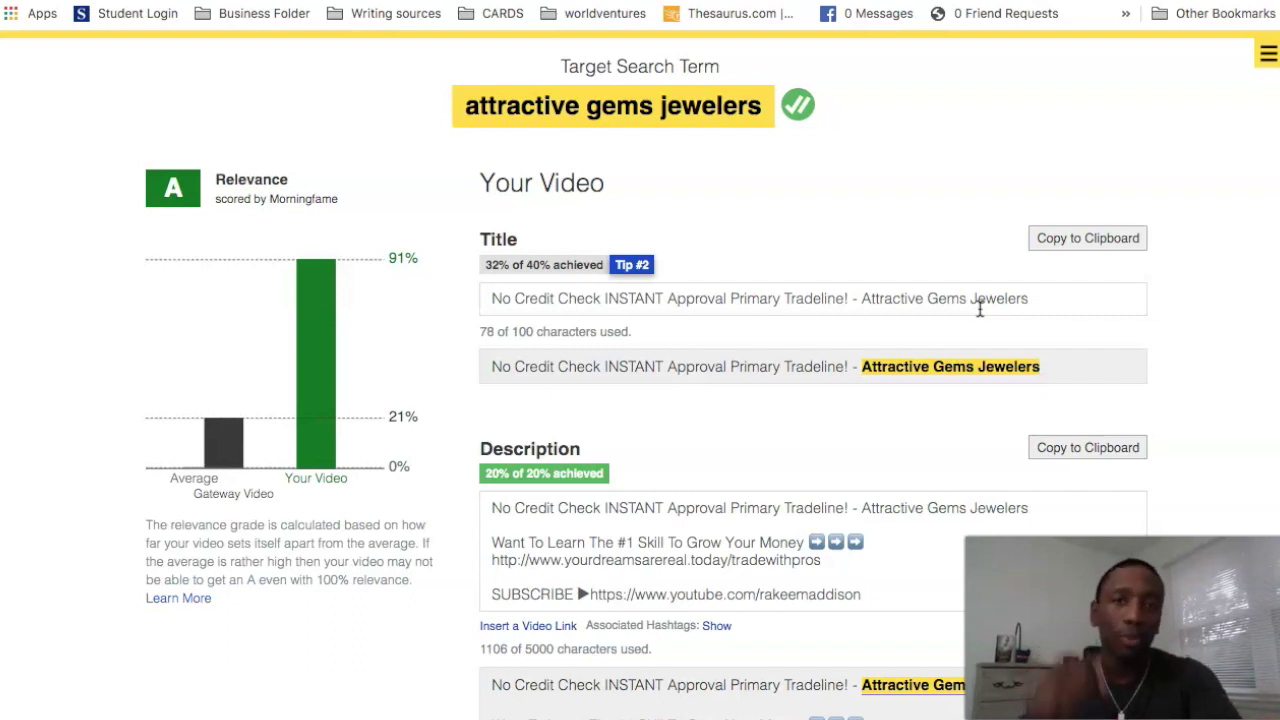
{"action": "scroll", "coordinate": [966, 218], "scroll_direction": "down", "scroll_amount": 3}
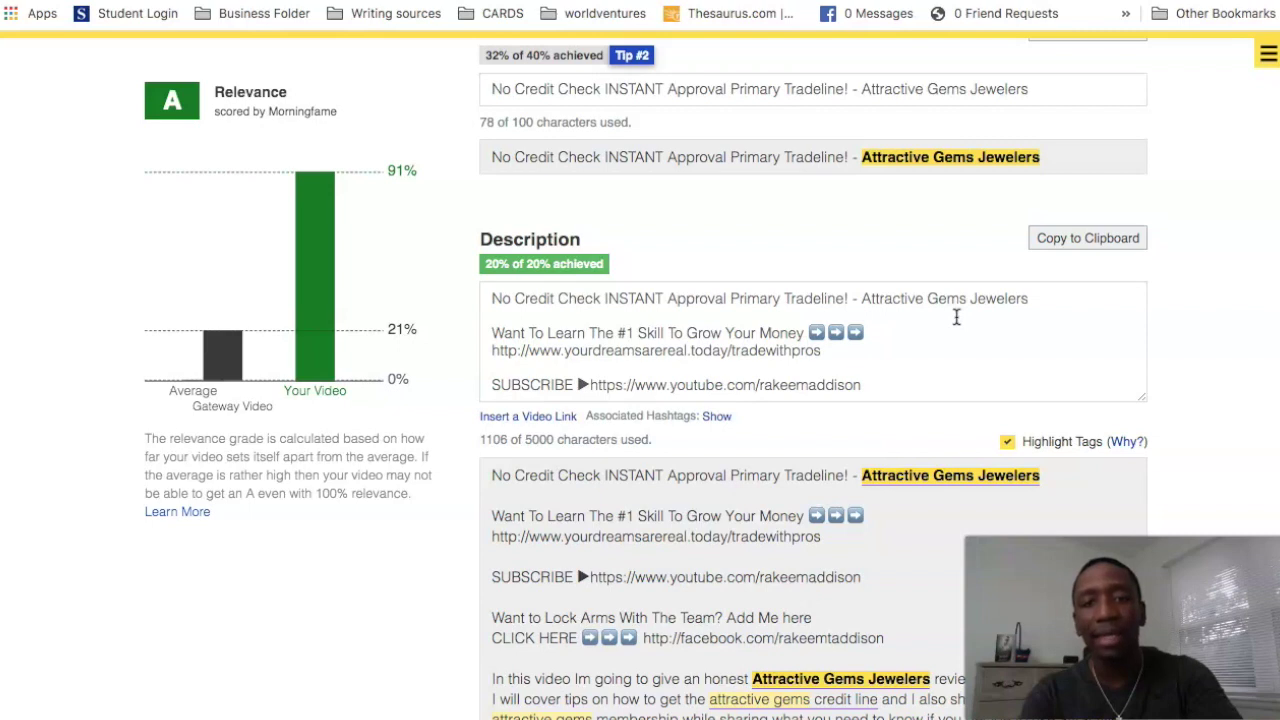
{"action": "scroll", "coordinate": [956, 317], "scroll_direction": "down", "scroll_amount": 1}
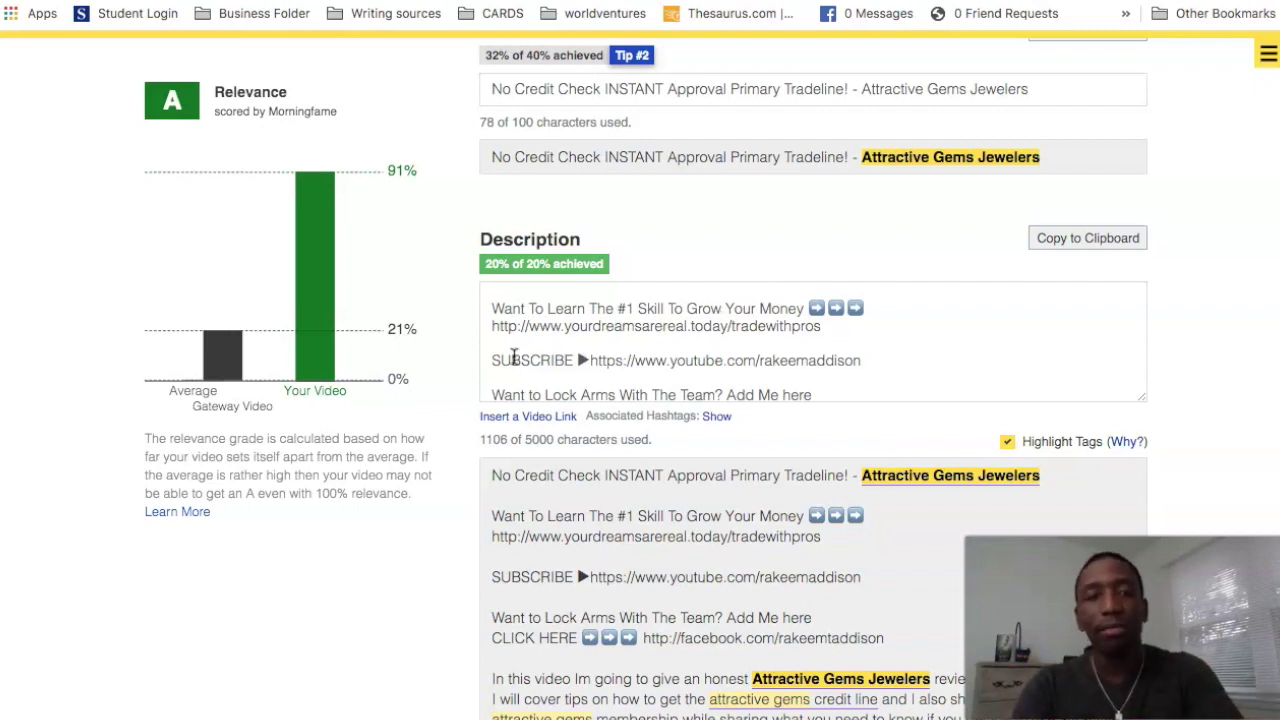
{"action": "scroll", "coordinate": [808, 363], "scroll_direction": "down", "scroll_amount": 1}
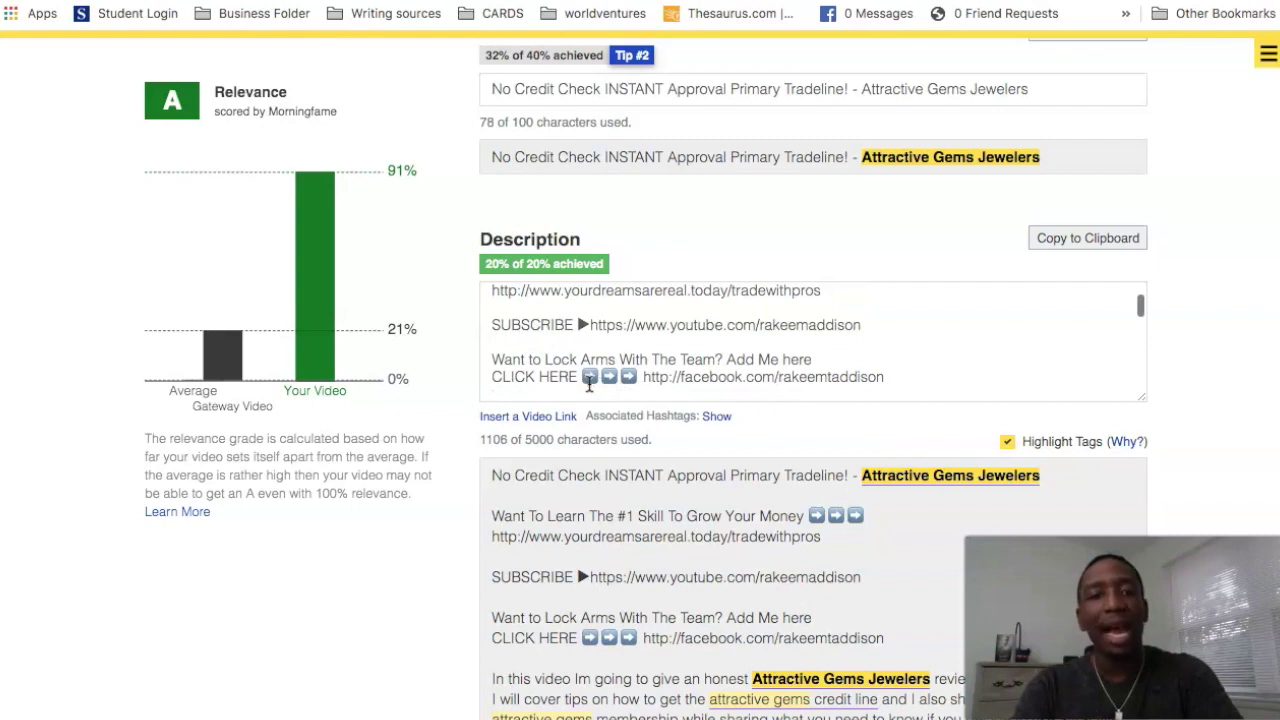
{"action": "scroll", "coordinate": [777, 368], "scroll_direction": "down", "scroll_amount": 2}
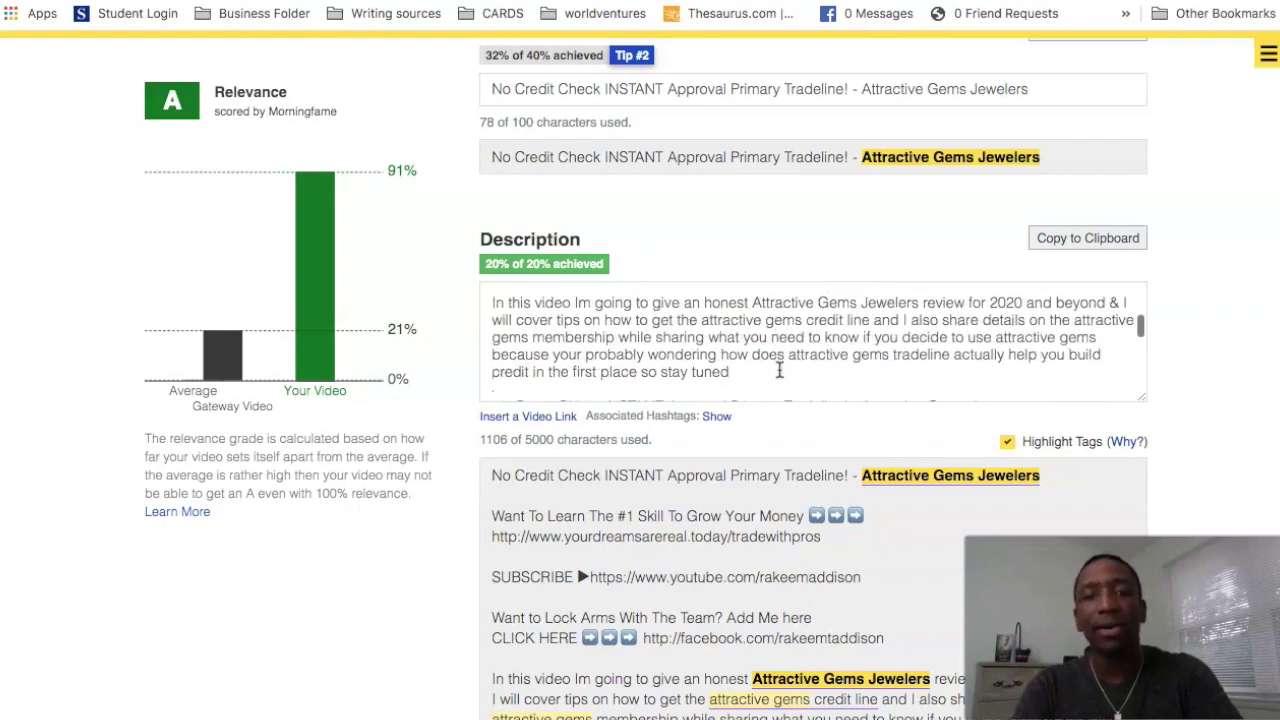
{"action": "scroll", "coordinate": [1176, 397], "scroll_direction": "down", "scroll_amount": 4}
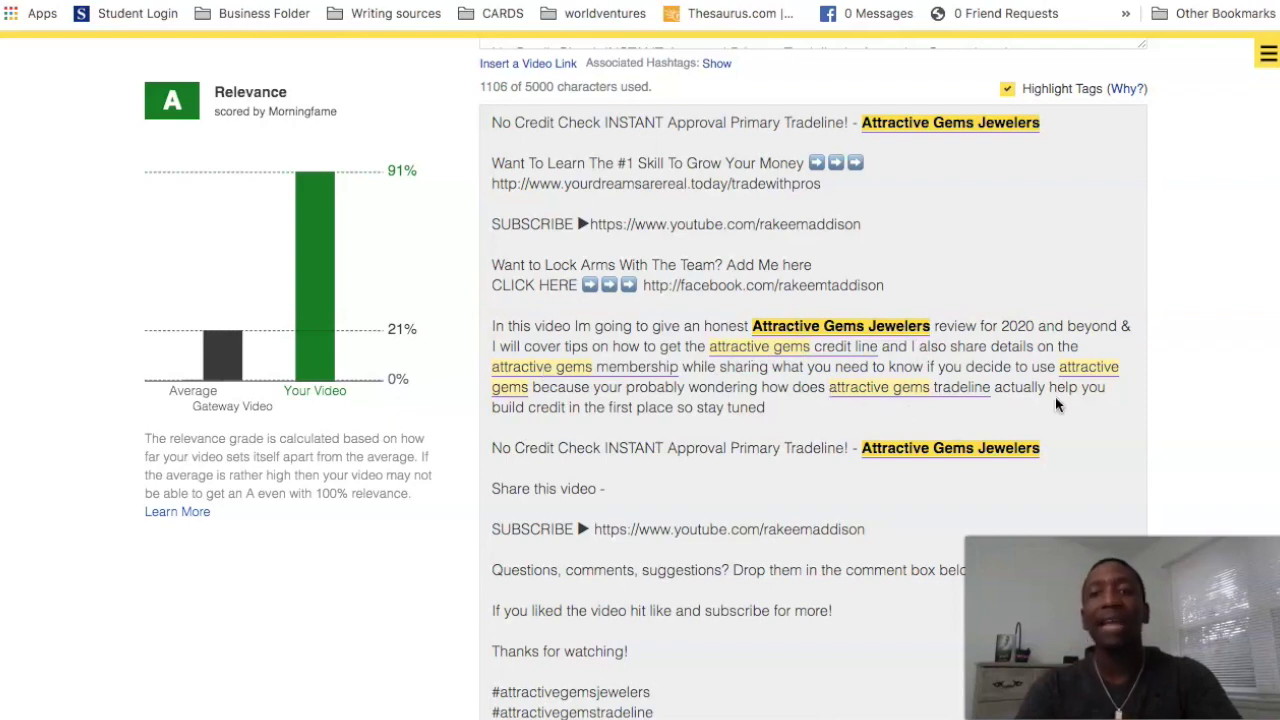
{"action": "scroll", "coordinate": [1146, 397], "scroll_direction": "down", "scroll_amount": 2}
{"action": "scroll", "coordinate": [1146, 397], "scroll_direction": "up", "scroll_amount": 10}
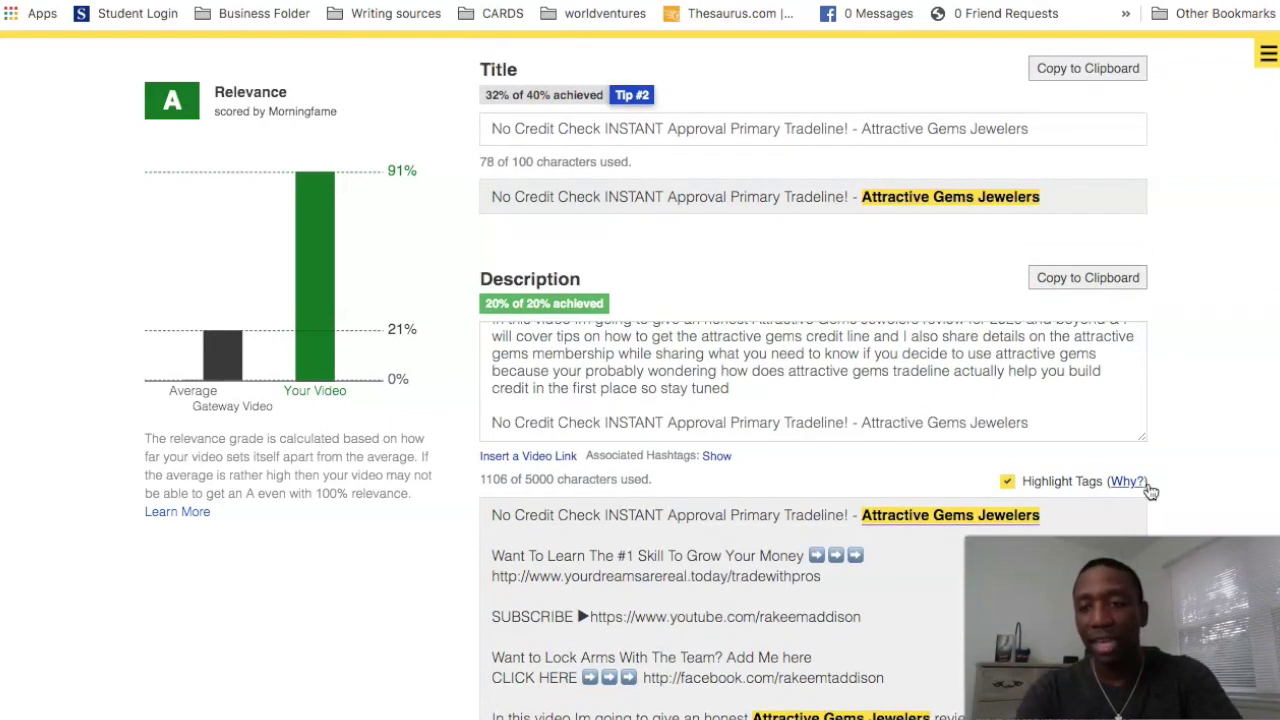
Step: Review the loaded video's tags and inspect the search and relevance details of the tag "attractive gems credit card"
{"action": "scroll", "coordinate": [1146, 486], "scroll_direction": "down", "scroll_amount": 15}
{"action": "scroll", "coordinate": [1151, 492], "scroll_direction": "down", "scroll_amount": 8}
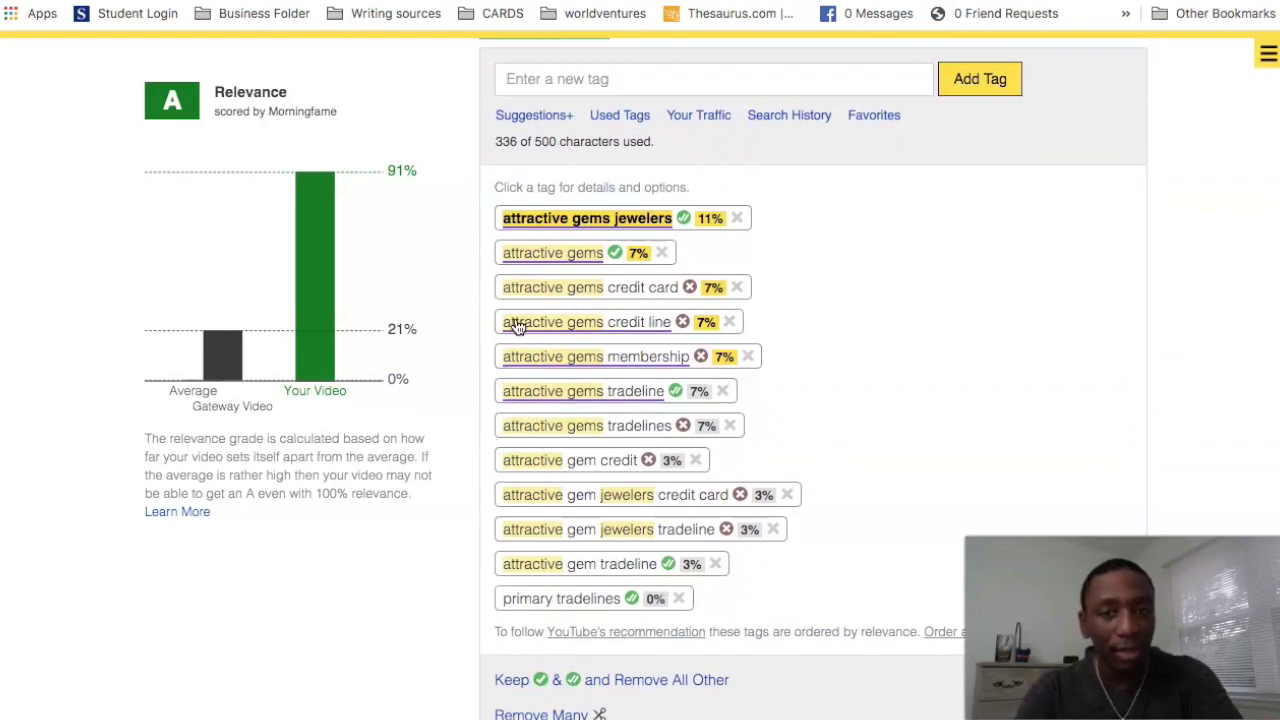
{"action": "left_click", "coordinate": [677, 290]}
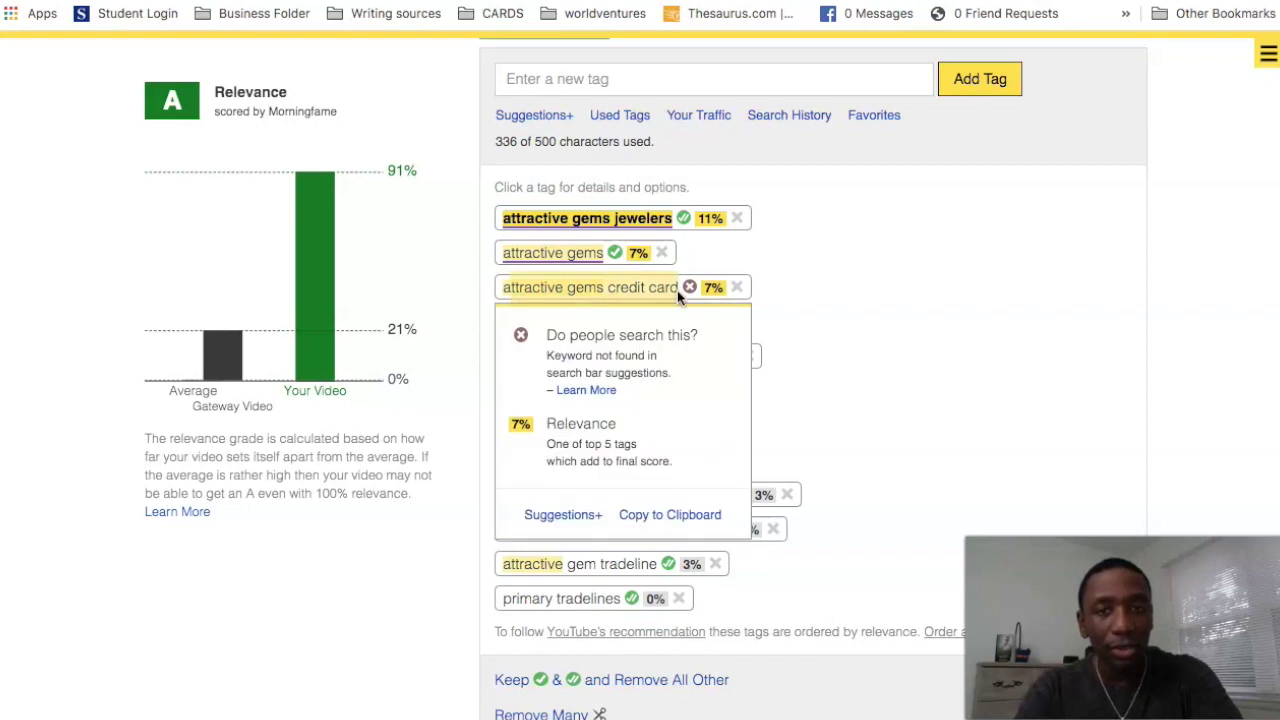
{"action": "left_click", "coordinate": [811, 271]}
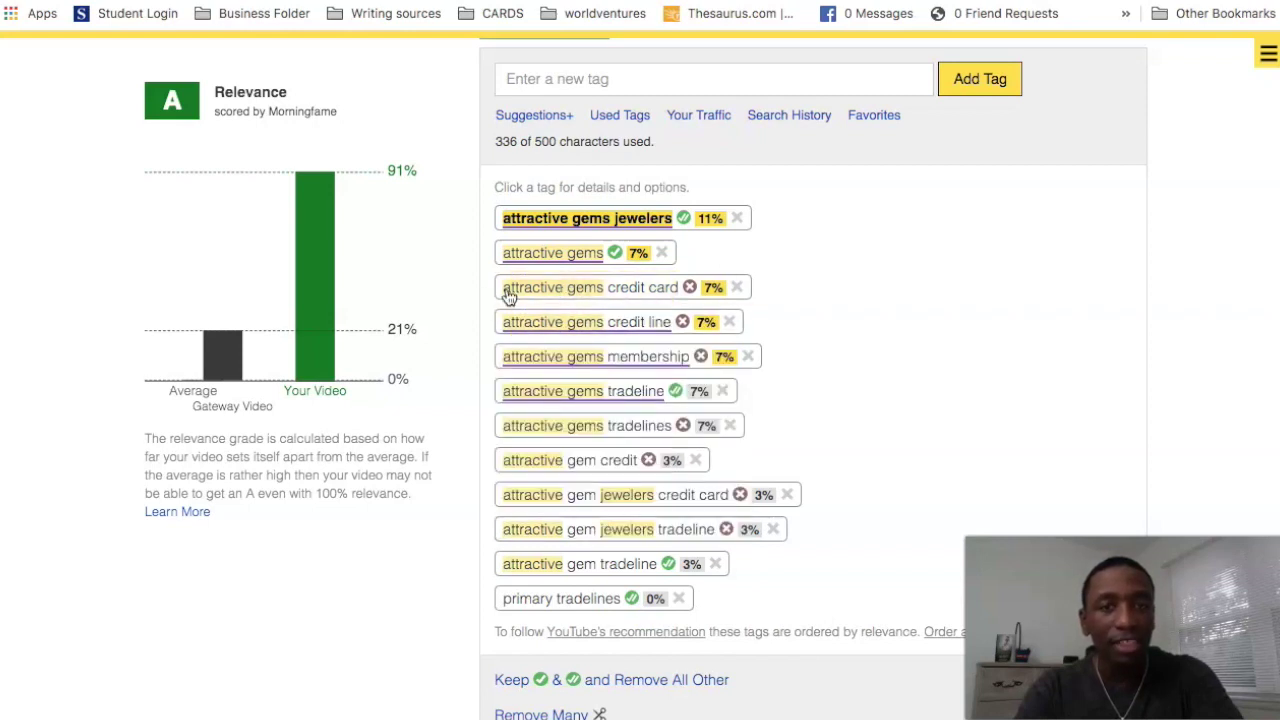
{"action": "left_click", "coordinate": [677, 291]}
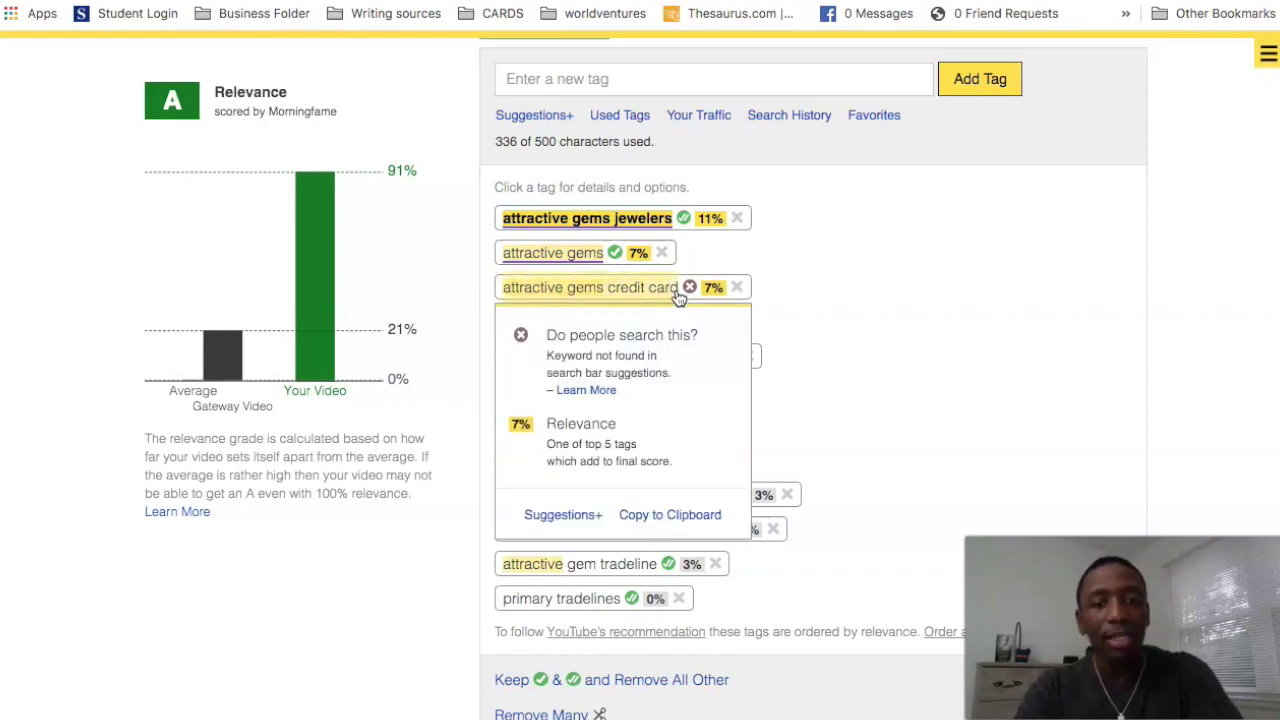
{"action": "left_click", "coordinate": [1266, 289]}
Step: Extend the description's keyword paragraph after "stay tuned" with "to find out about attractive gems credit card"
{"action": "scroll", "coordinate": [1266, 290], "scroll_direction": "up", "scroll_amount": 8}
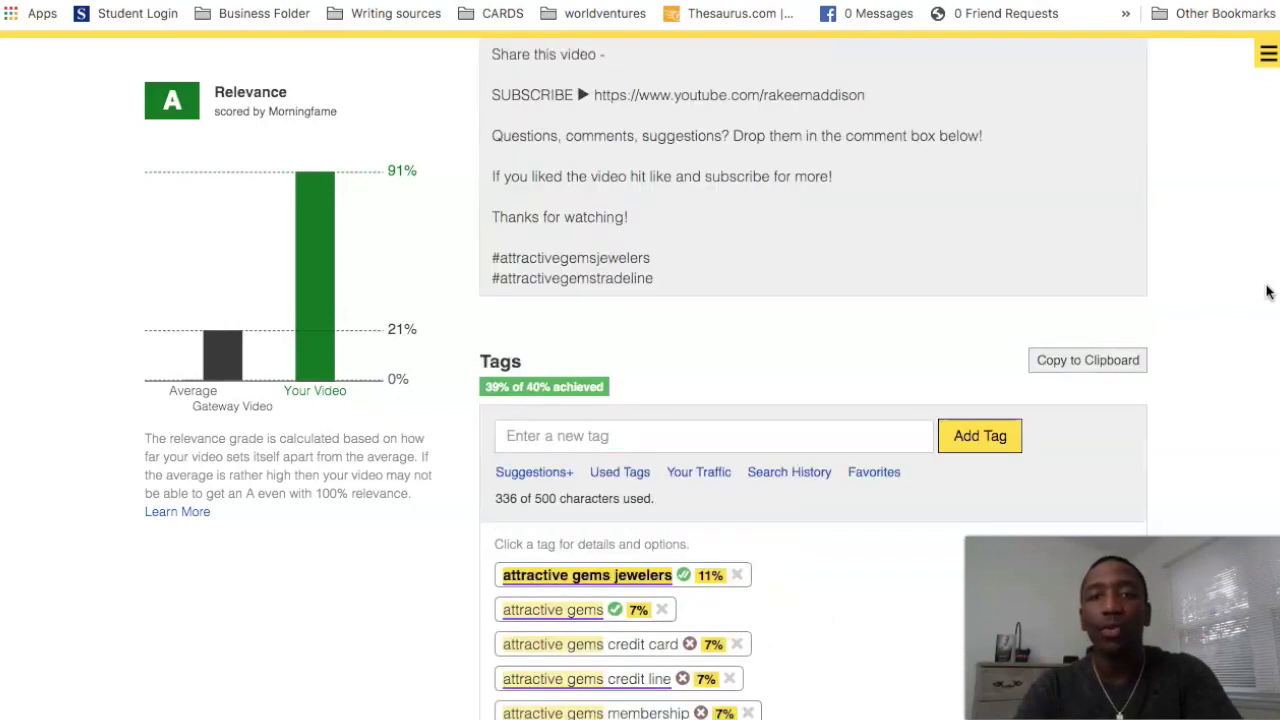
{"action": "scroll", "coordinate": [1266, 291], "scroll_direction": "up", "scroll_amount": 5}
{"action": "left_click", "coordinate": [752, 387]}
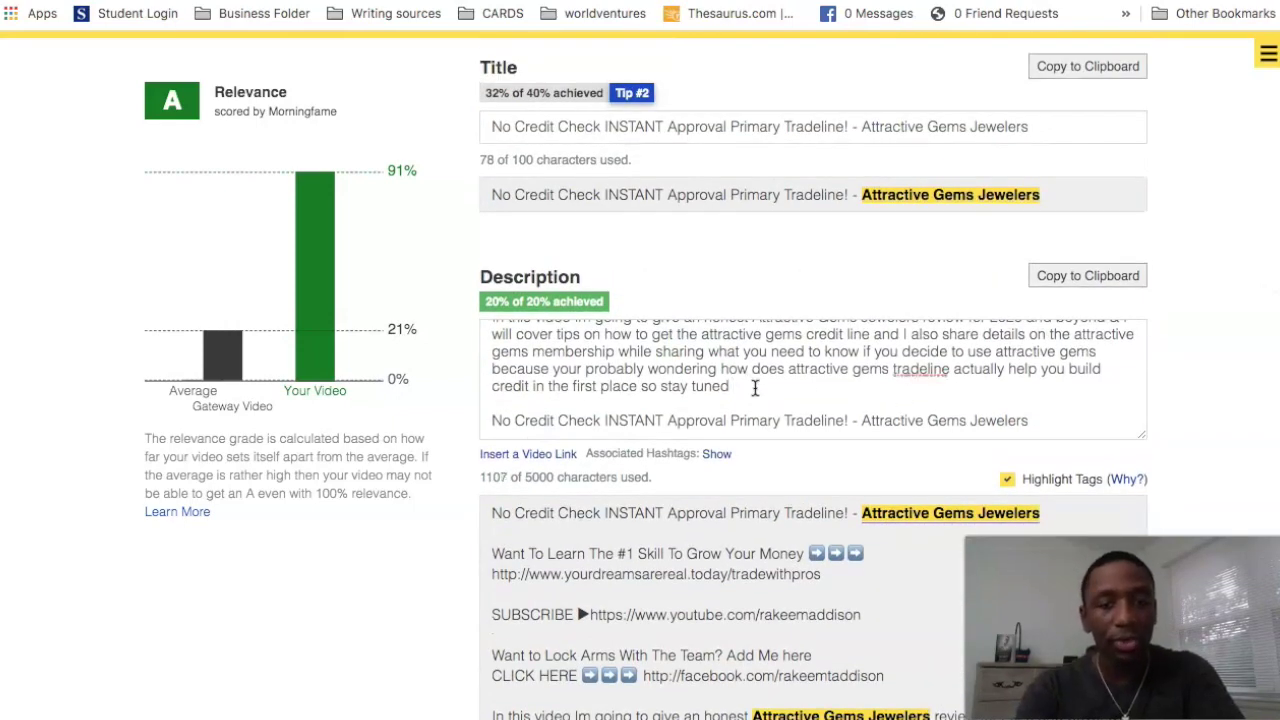
{"action": "type", "text": "to find out about attractive gems credit card"}
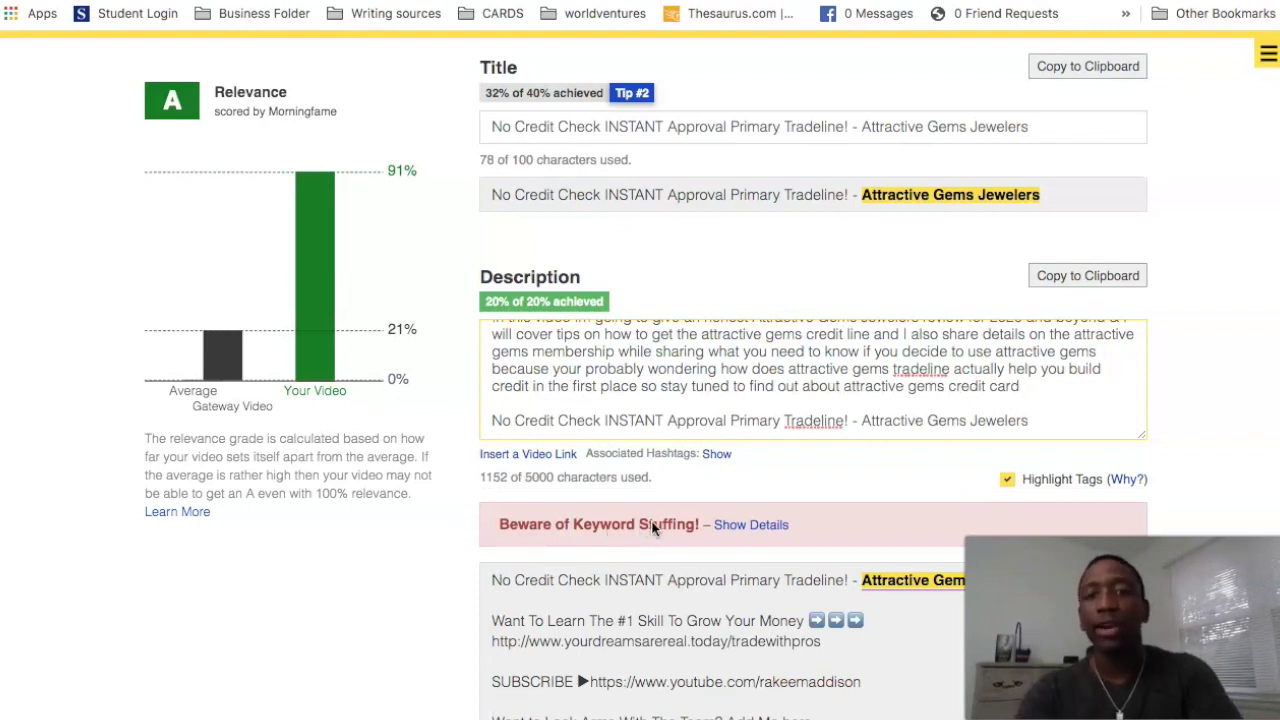
Step: Read the details of the keyword stuffing warning, collapse them, and check the video's tags
{"action": "left_click", "coordinate": [767, 526]}
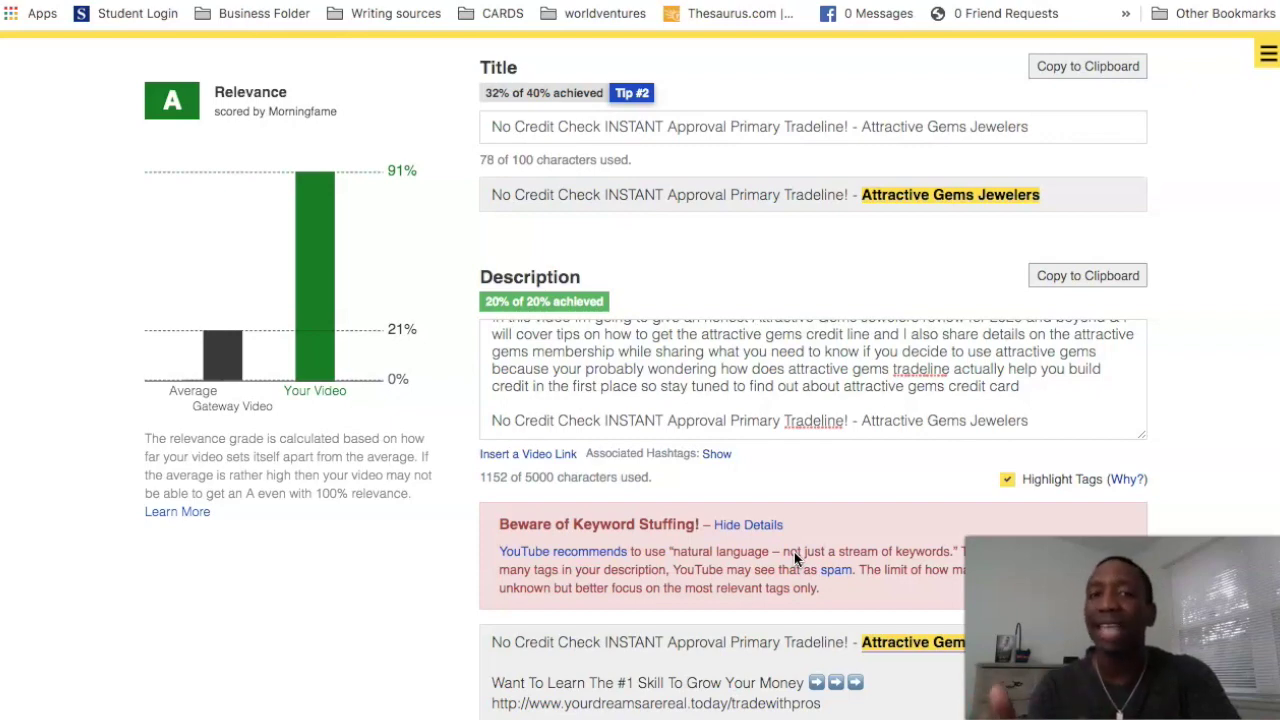
{"action": "left_click", "coordinate": [765, 525]}
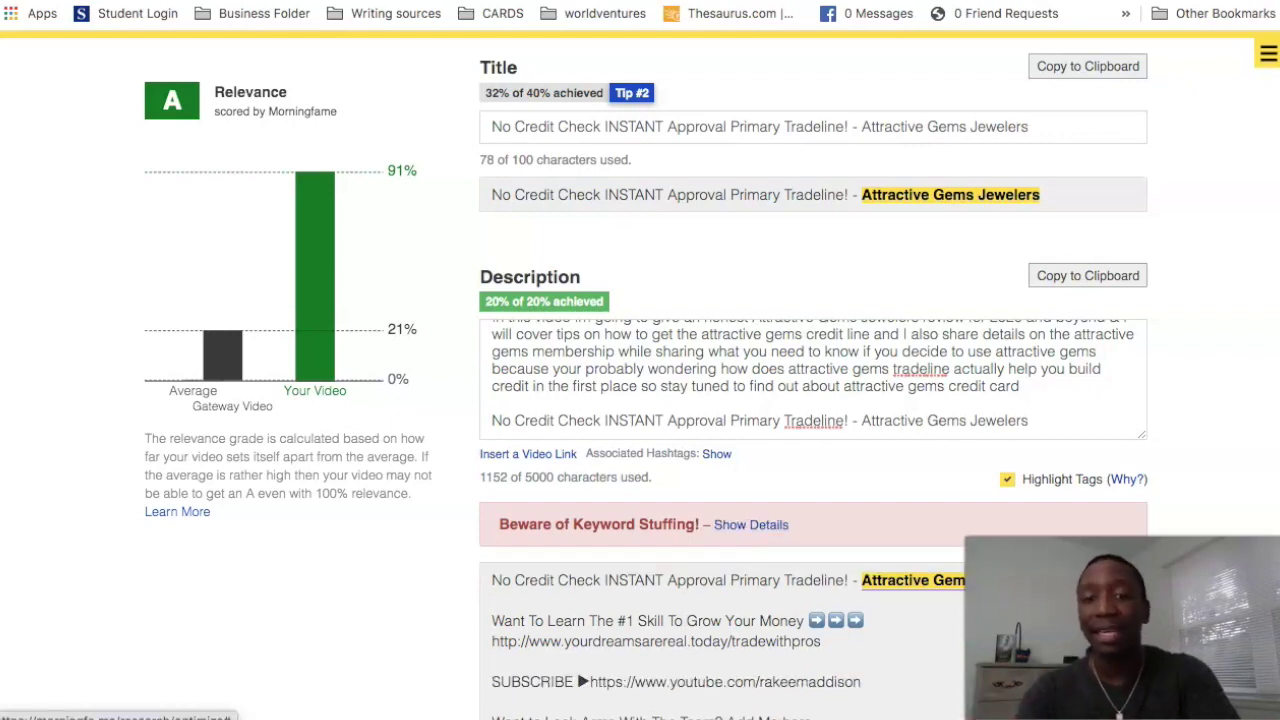
{"action": "scroll", "coordinate": [788, 521], "scroll_direction": "down", "scroll_amount": 15}
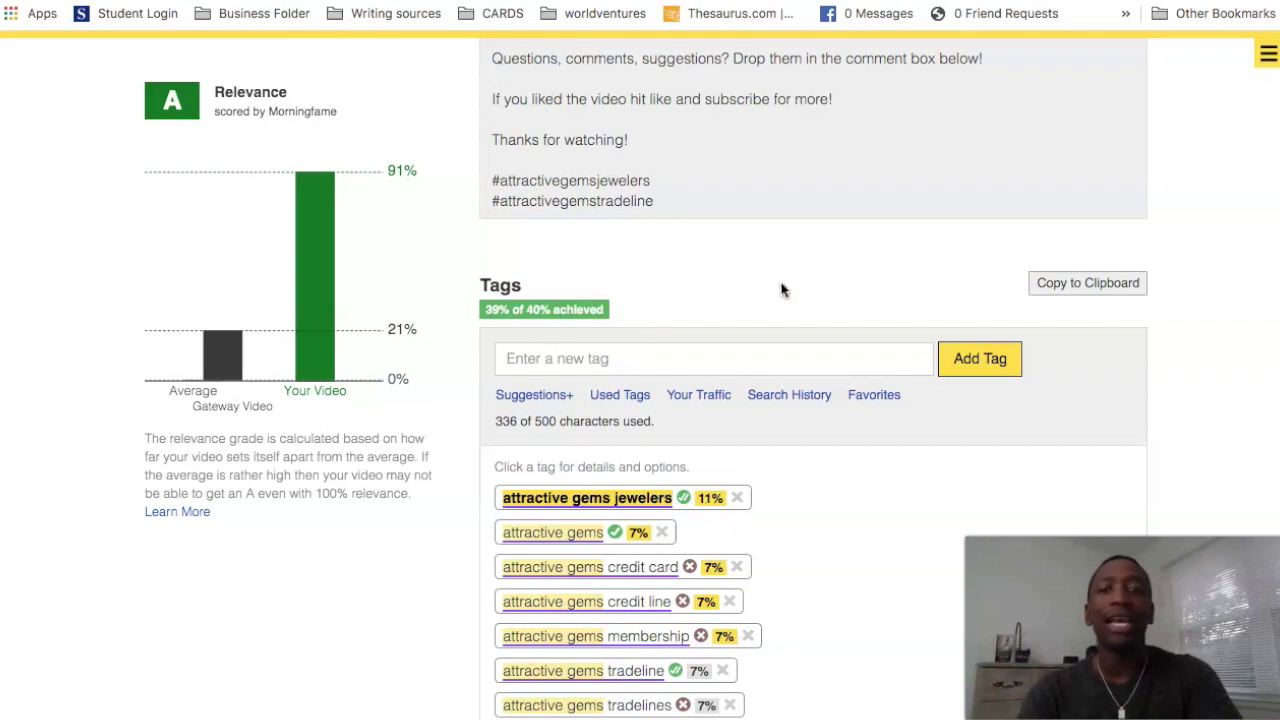
Step: Delete the phrase "attractive gems credit card" from the end of the description's keyword paragraph
{"action": "scroll", "coordinate": [783, 290], "scroll_direction": "up", "scroll_amount": 10}
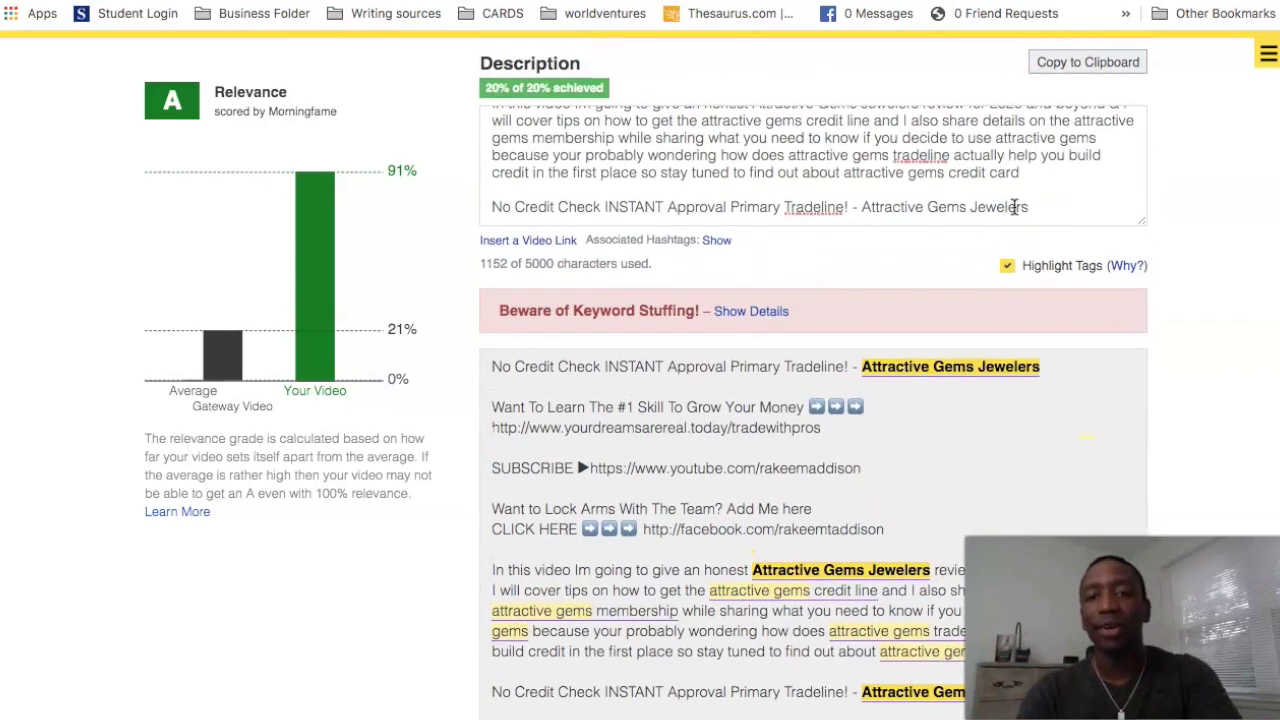
{"action": "left_click_drag", "start_coordinate": [1020, 174], "coordinate": [843, 174]}
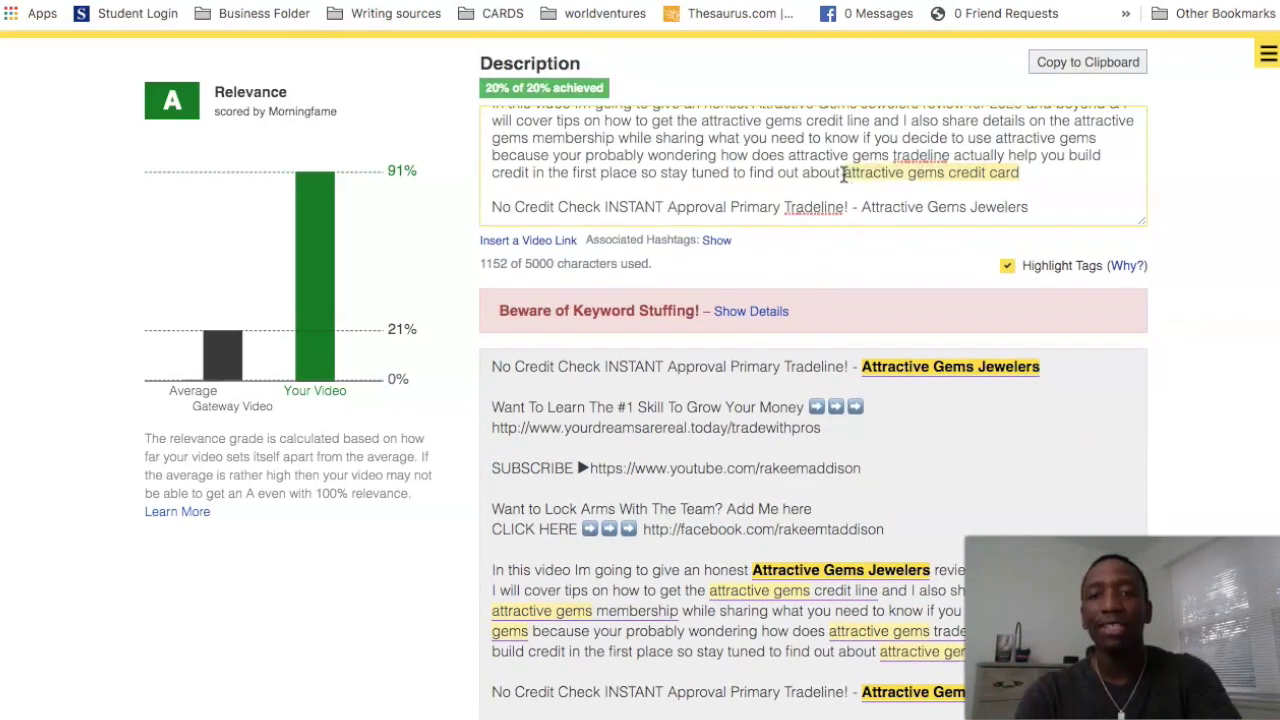
{"action": "key", "text": "BackSpace"}
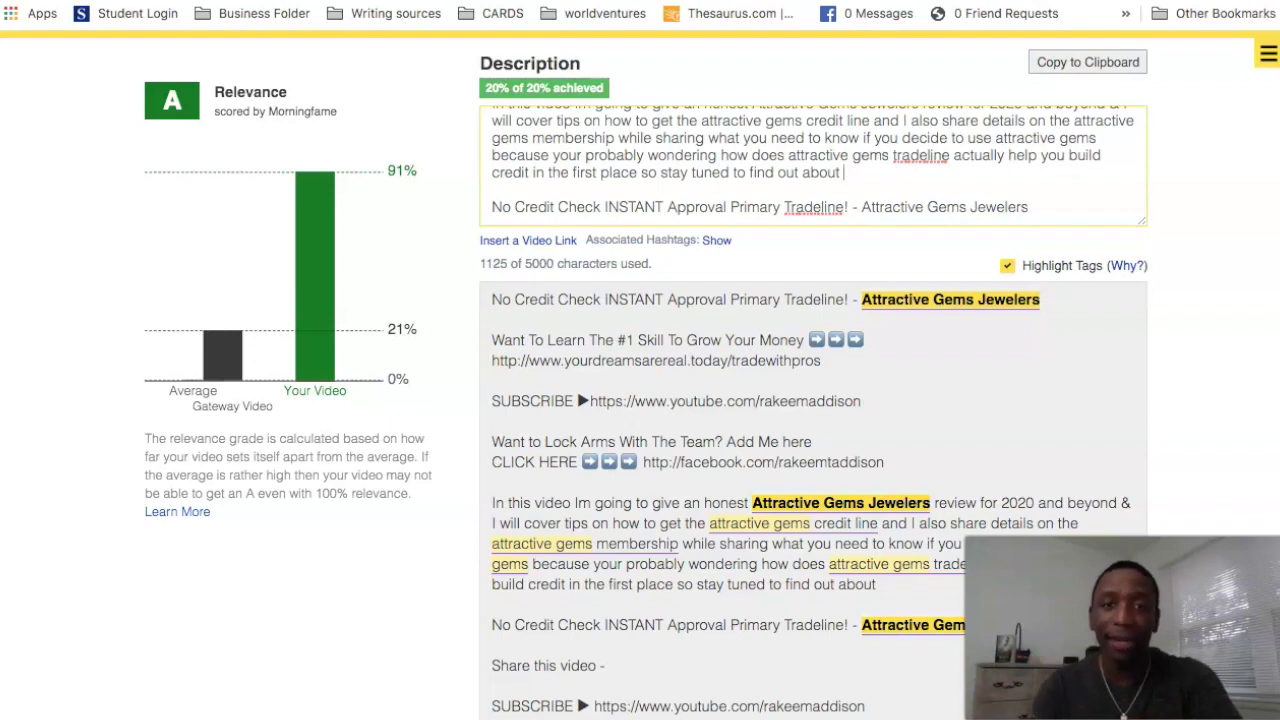
Step: Review the description preview, tag list, pinned comment section and the thumbnail comparison with the other ranking videos
{"action": "scroll", "coordinate": [1218, 353], "scroll_direction": "down", "scroll_amount": 3}
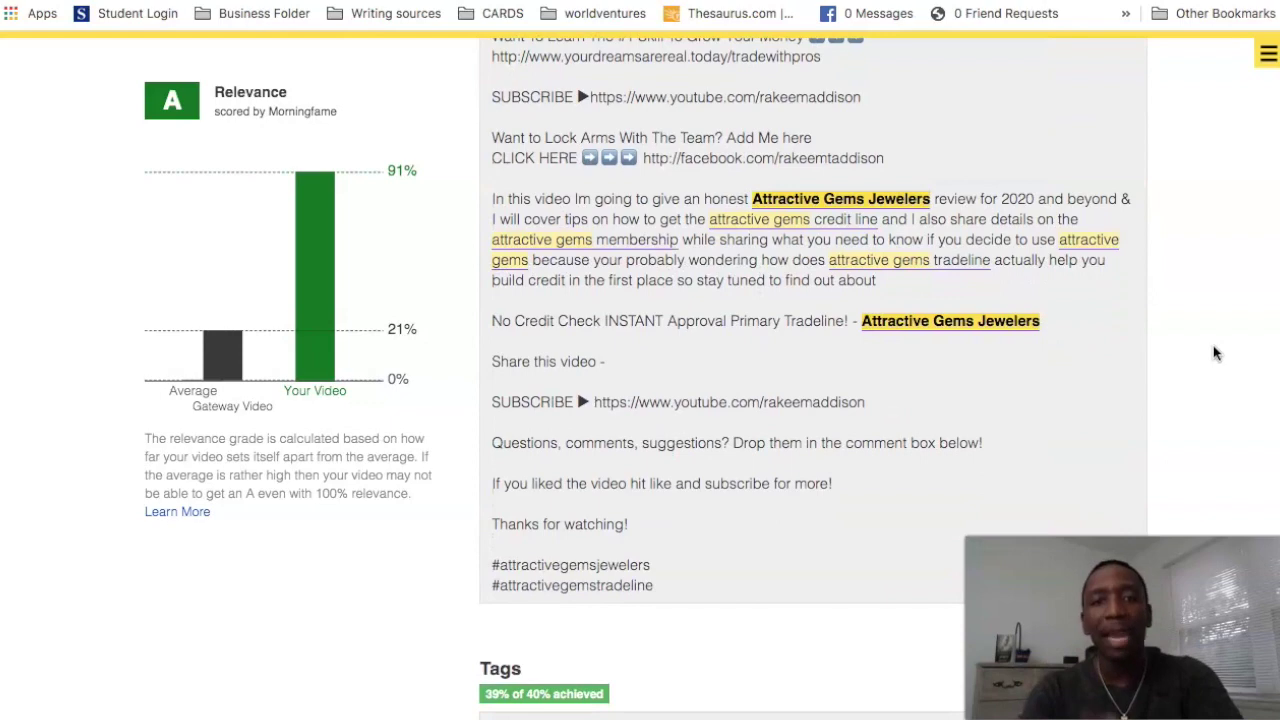
{"action": "scroll", "coordinate": [1216, 353], "scroll_direction": "down", "scroll_amount": 2}
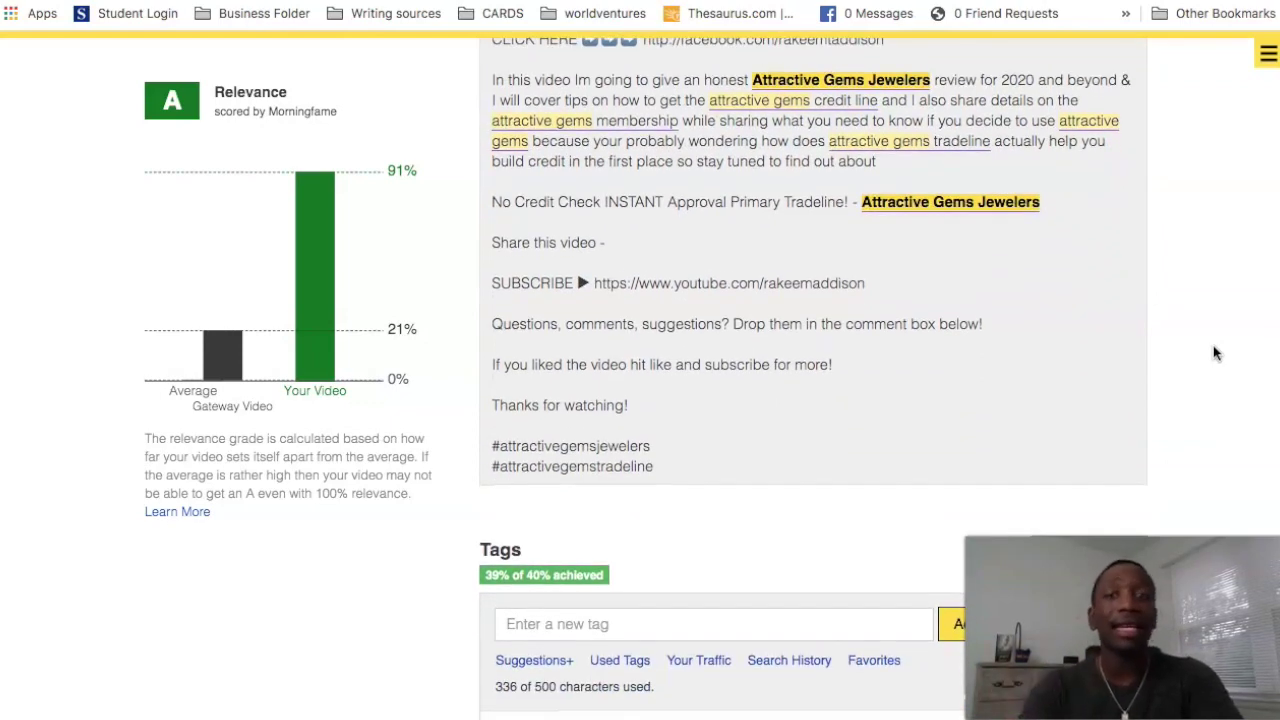
{"action": "scroll", "coordinate": [1216, 353], "scroll_direction": "down", "scroll_amount": 6}
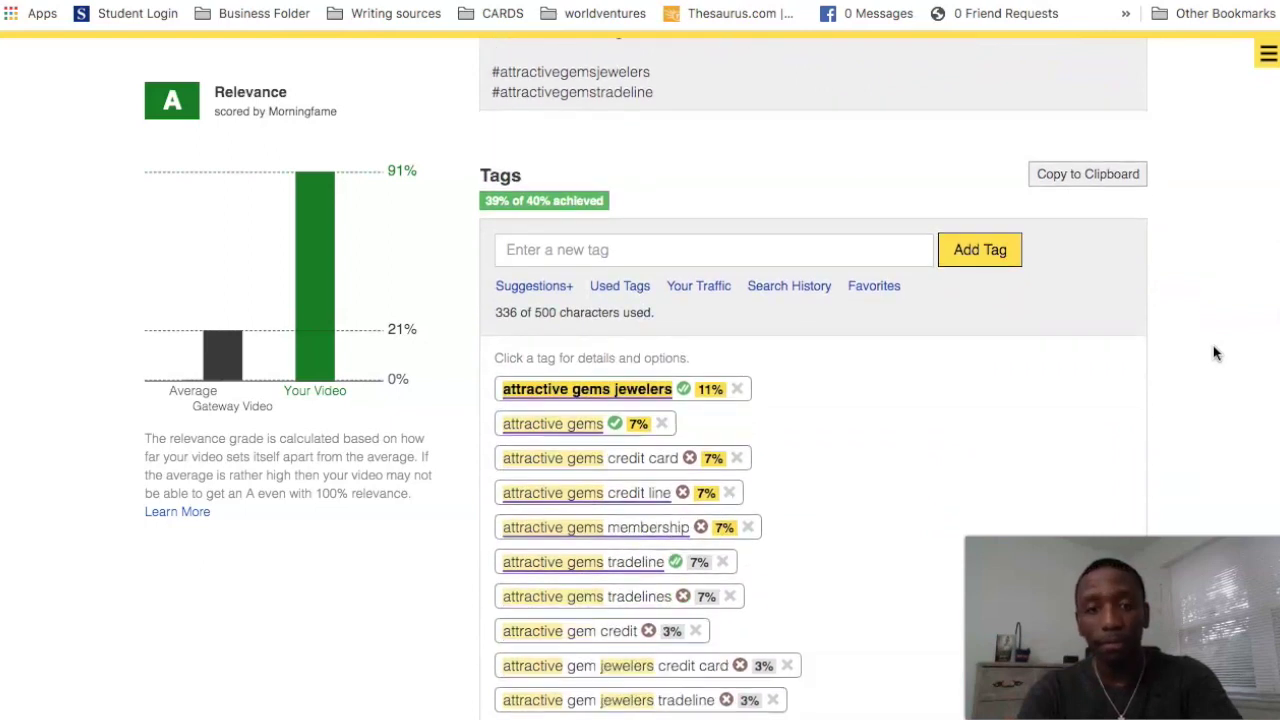
{"action": "scroll", "coordinate": [1216, 353], "scroll_direction": "up", "scroll_amount": 1}
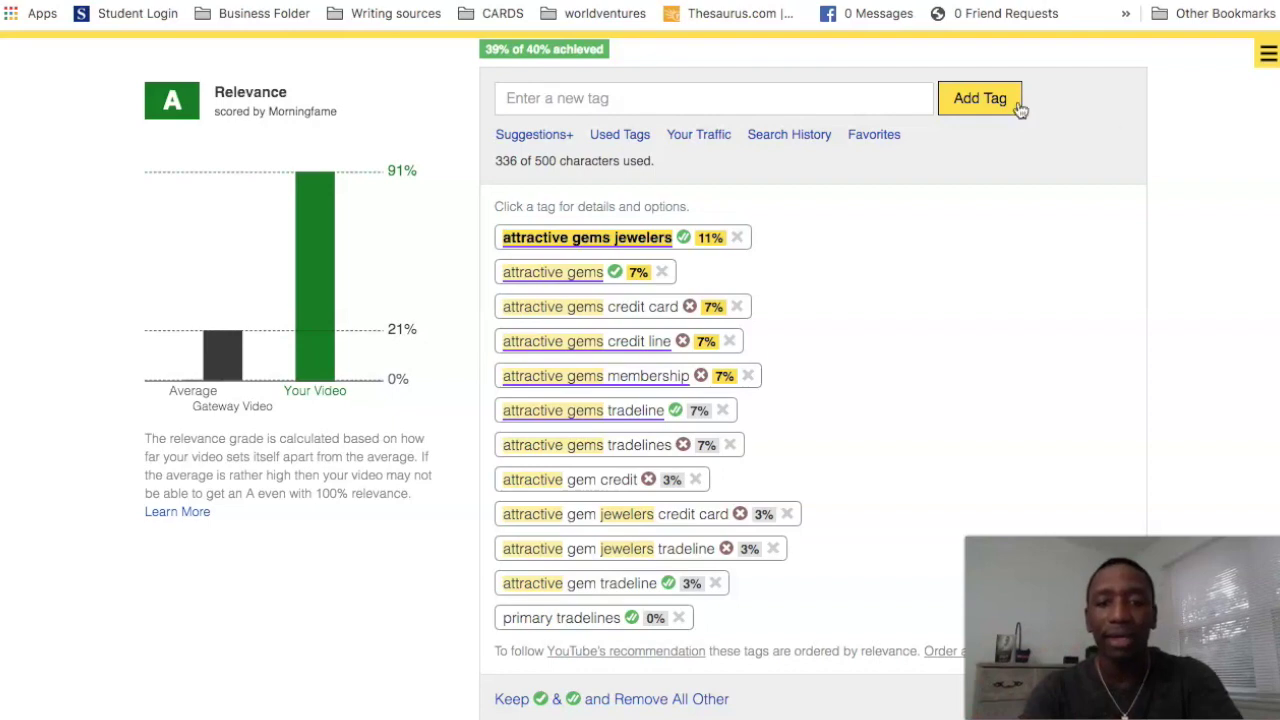
{"action": "scroll", "coordinate": [1240, 376], "scroll_direction": "down", "scroll_amount": 5}
{"action": "scroll", "coordinate": [1240, 376], "scroll_direction": "down", "scroll_amount": 2}
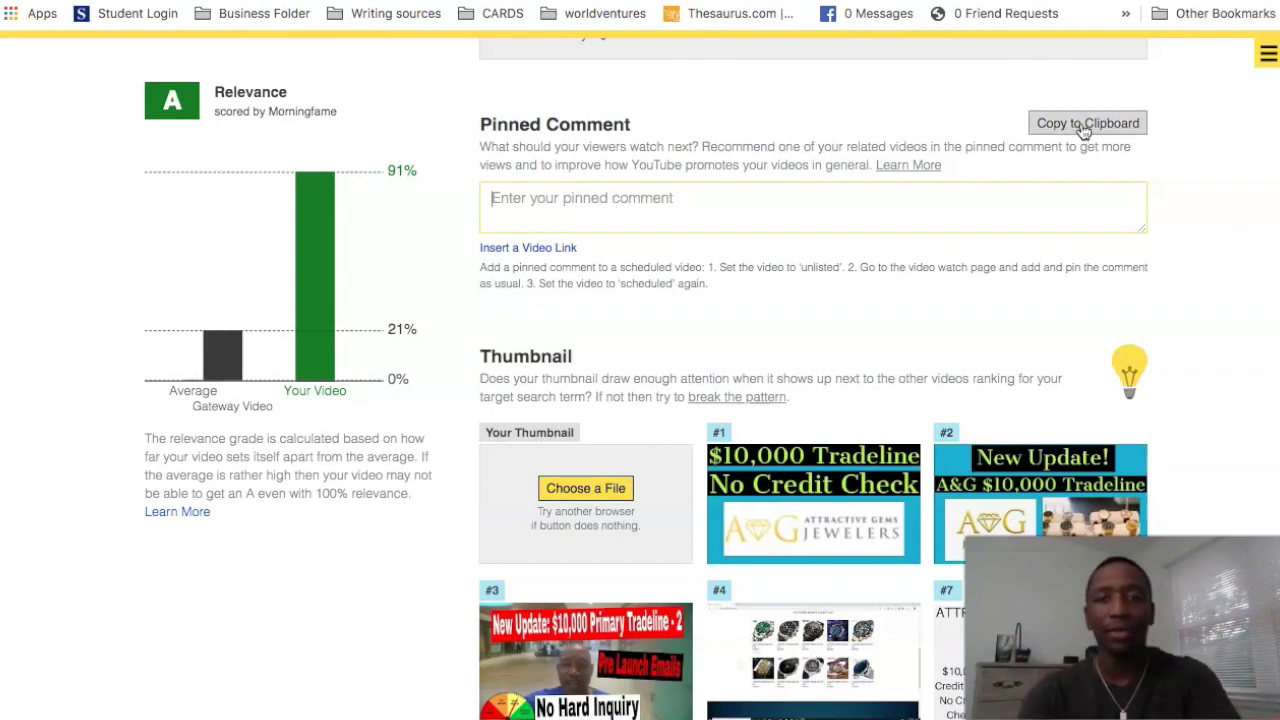
{"action": "scroll", "coordinate": [1243, 237], "scroll_direction": "down", "scroll_amount": 3}
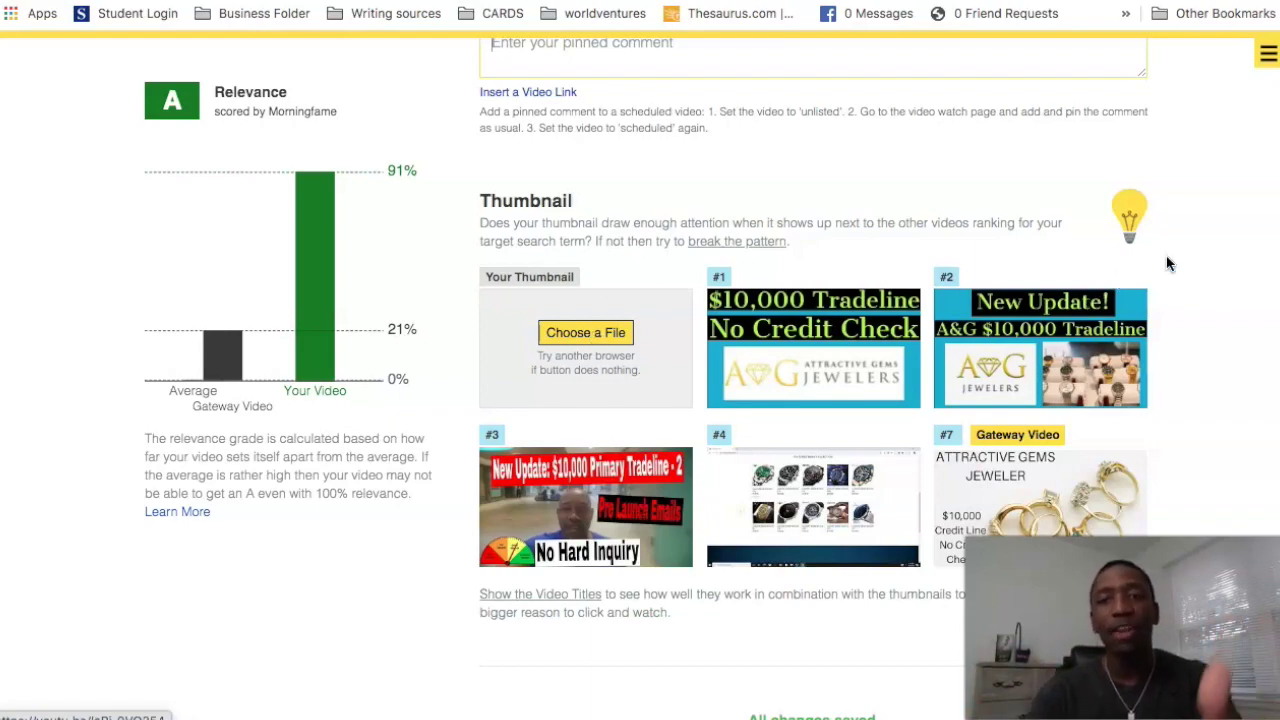
{"action": "scroll", "coordinate": [1212, 272], "scroll_direction": "up", "scroll_amount": 6}
{"action": "scroll", "coordinate": [1211, 272], "scroll_direction": "up", "scroll_amount": 10}
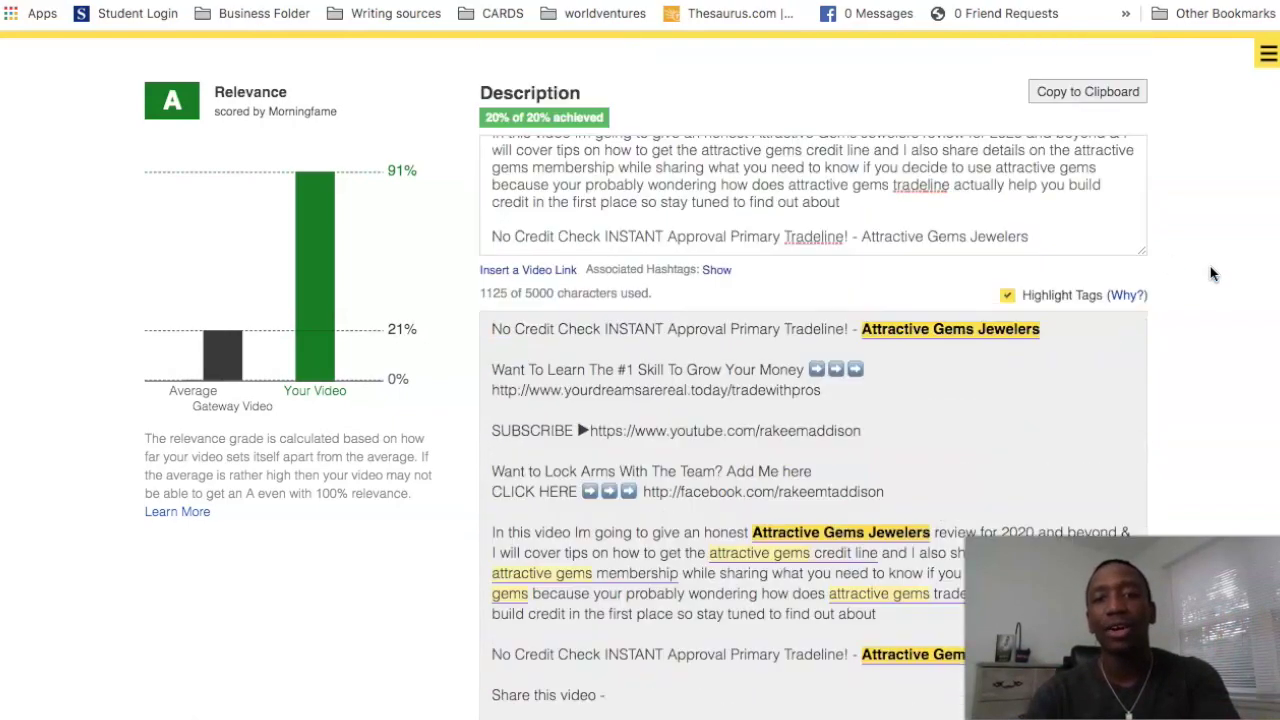